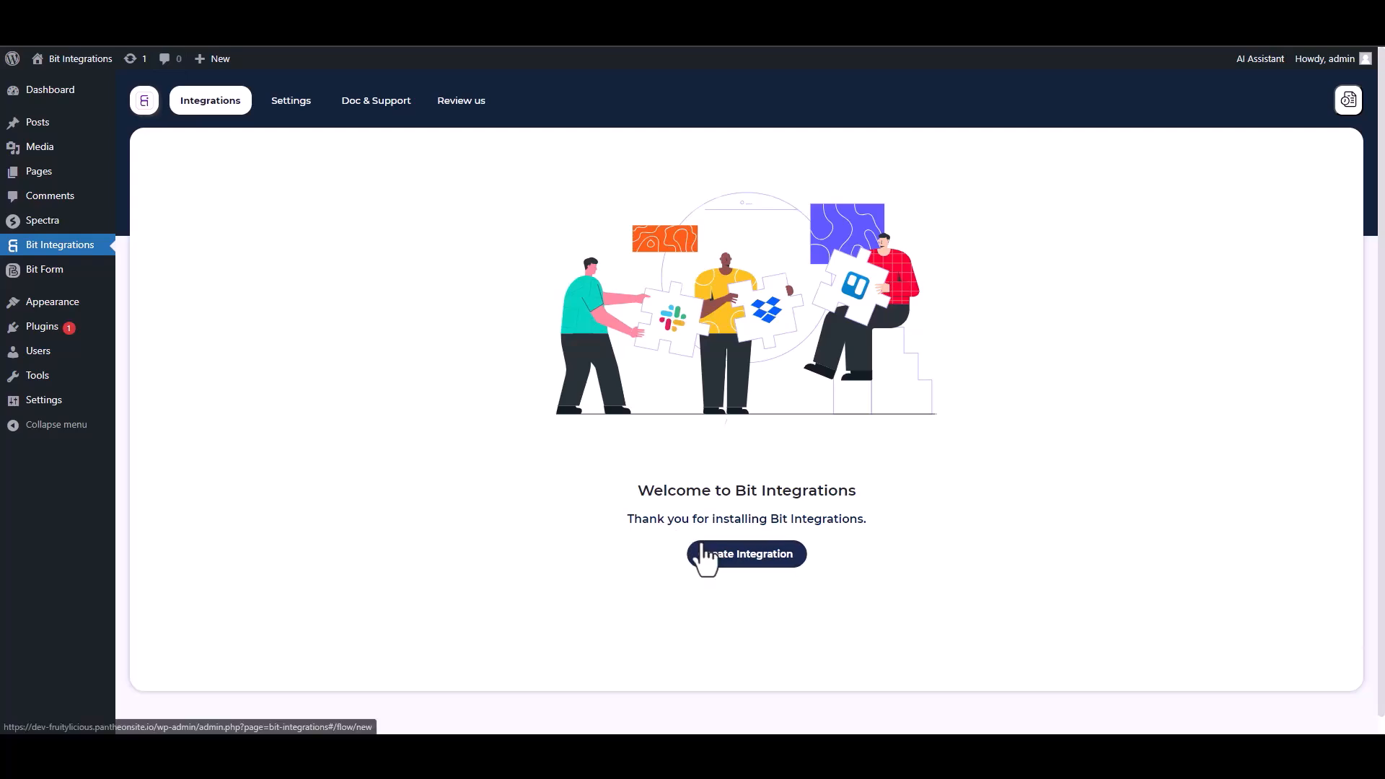
Start a new integration with Spectra as the trigger and begin fetching its form data.
type("sp")
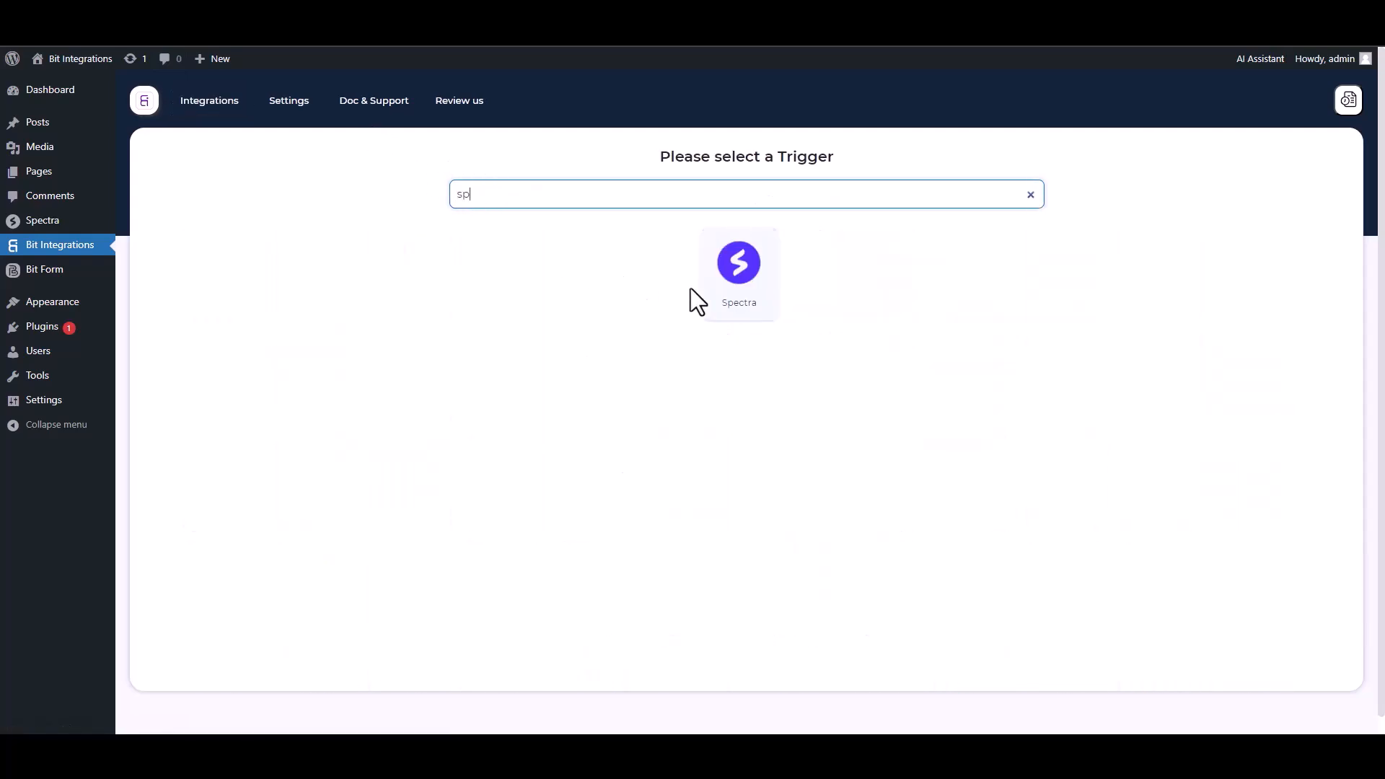
left_click(706, 287)
left_click(738, 330)
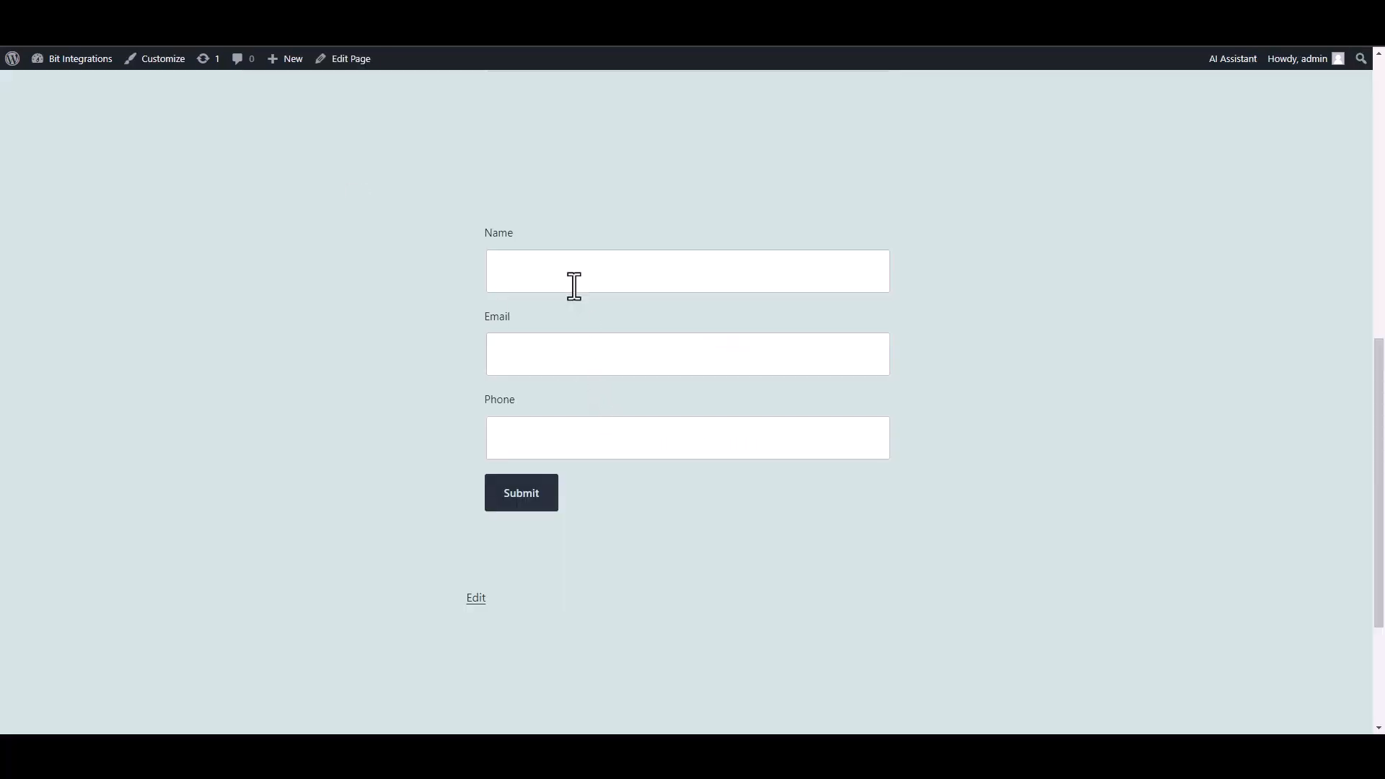
Submit a test Spectra form entry named 'test' with a sample e-mail and phone number.
left_click(575, 284)
type("test")
left_click(819, 359)
type("test@gmail.com")
key("Tab")
type("45645625")
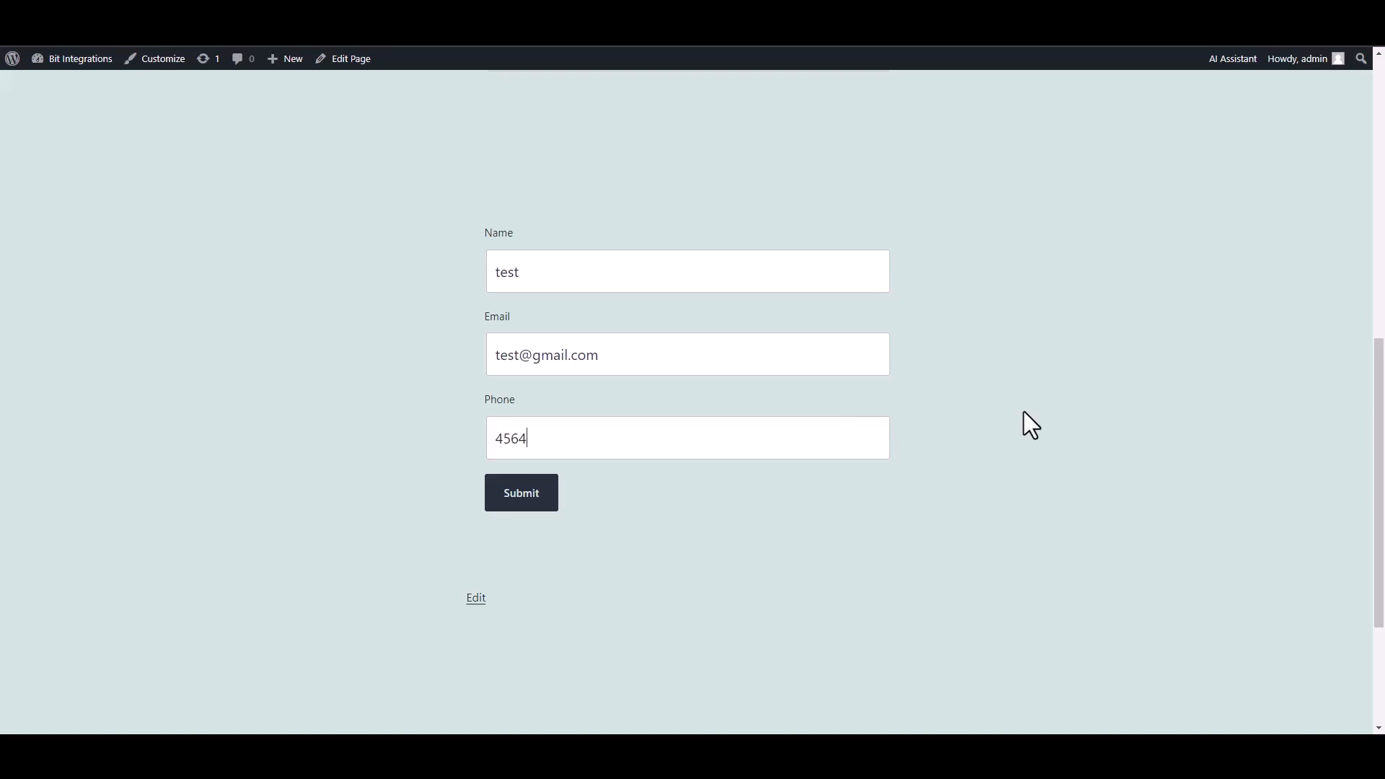
left_click(533, 504)
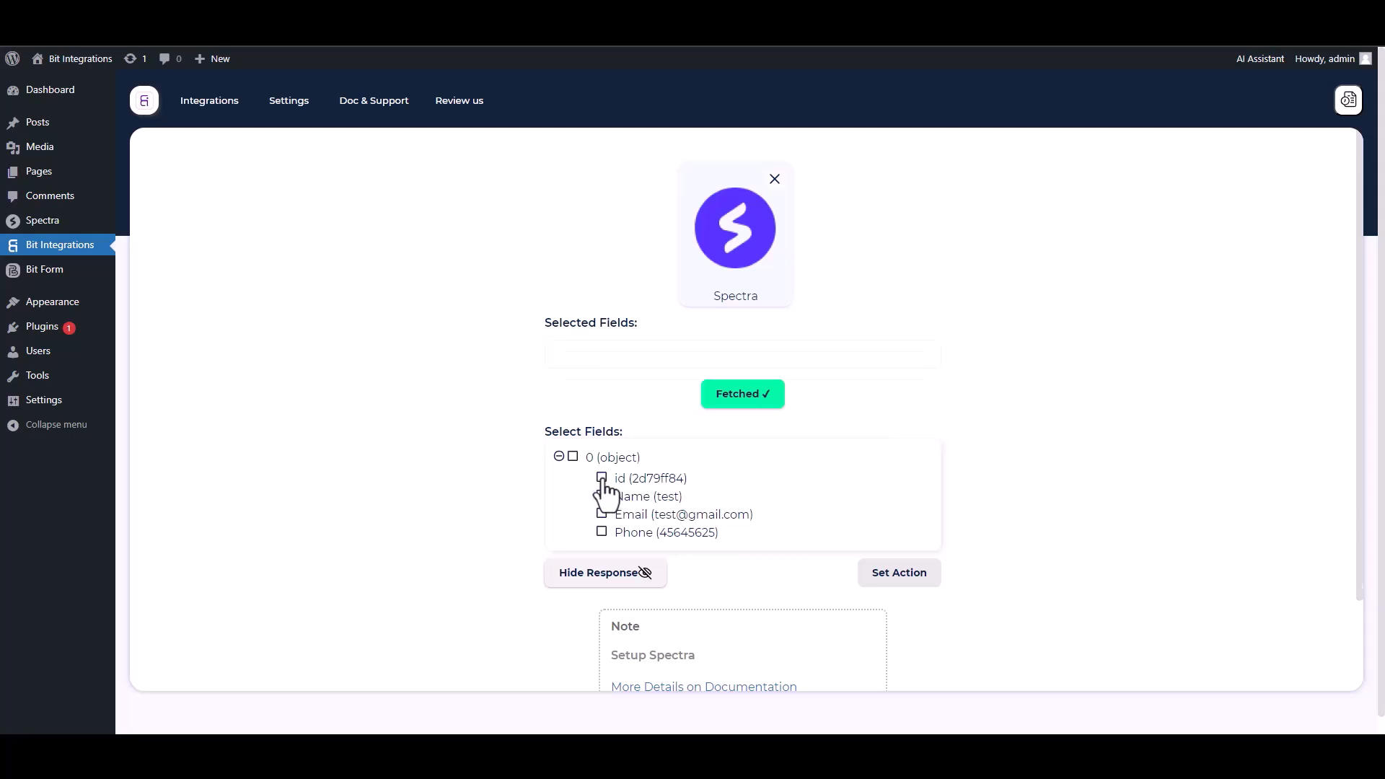
Select the fetched id, Name, Email and Phone fields for the integration.
left_click(603, 479)
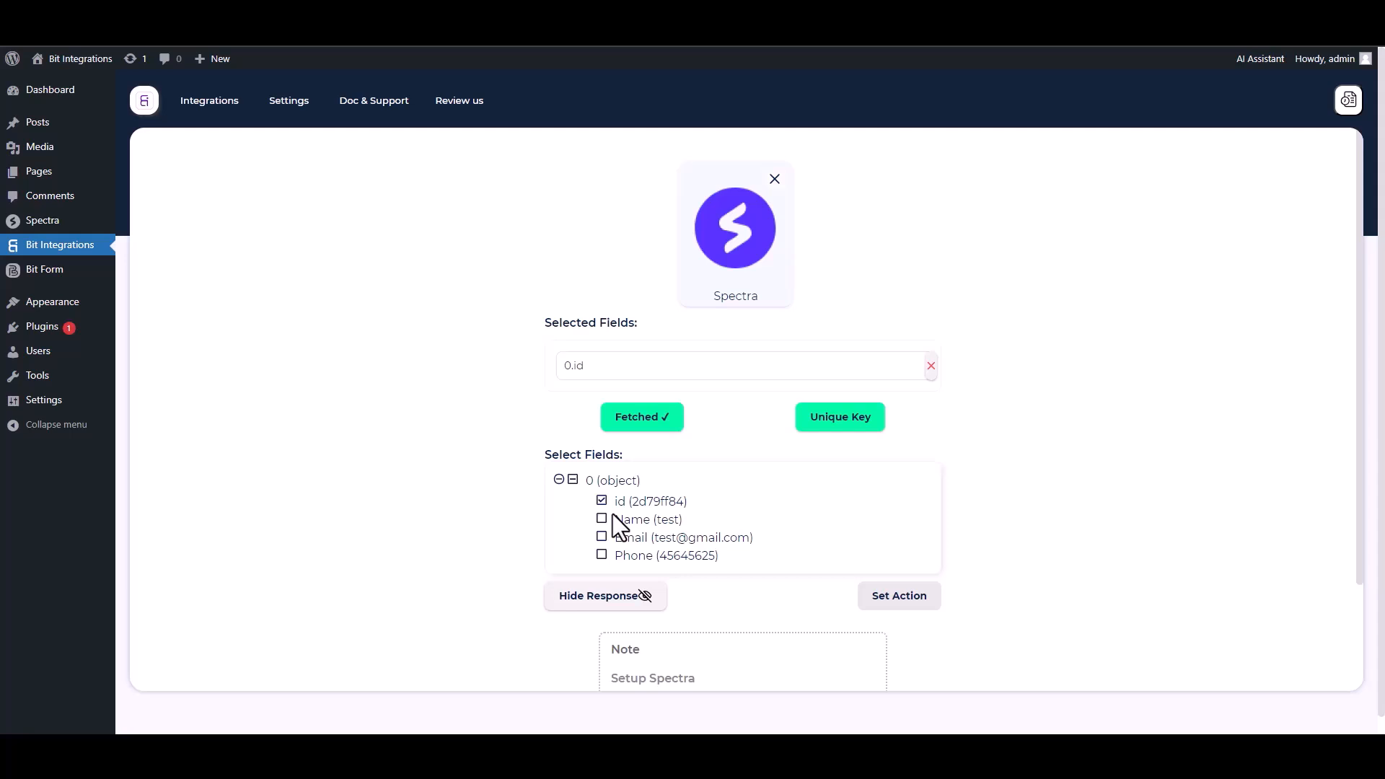
left_click(604, 519)
left_click(602, 572)
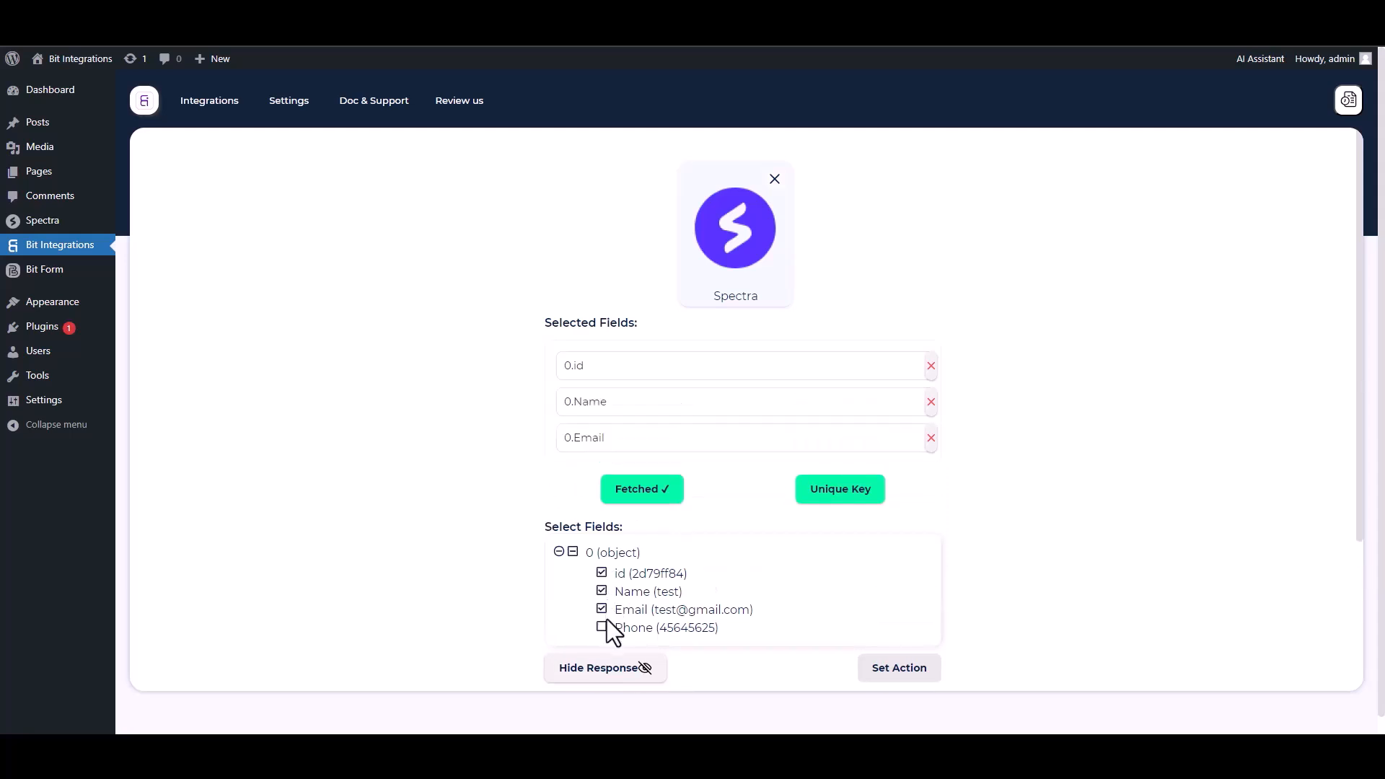
left_click(603, 626)
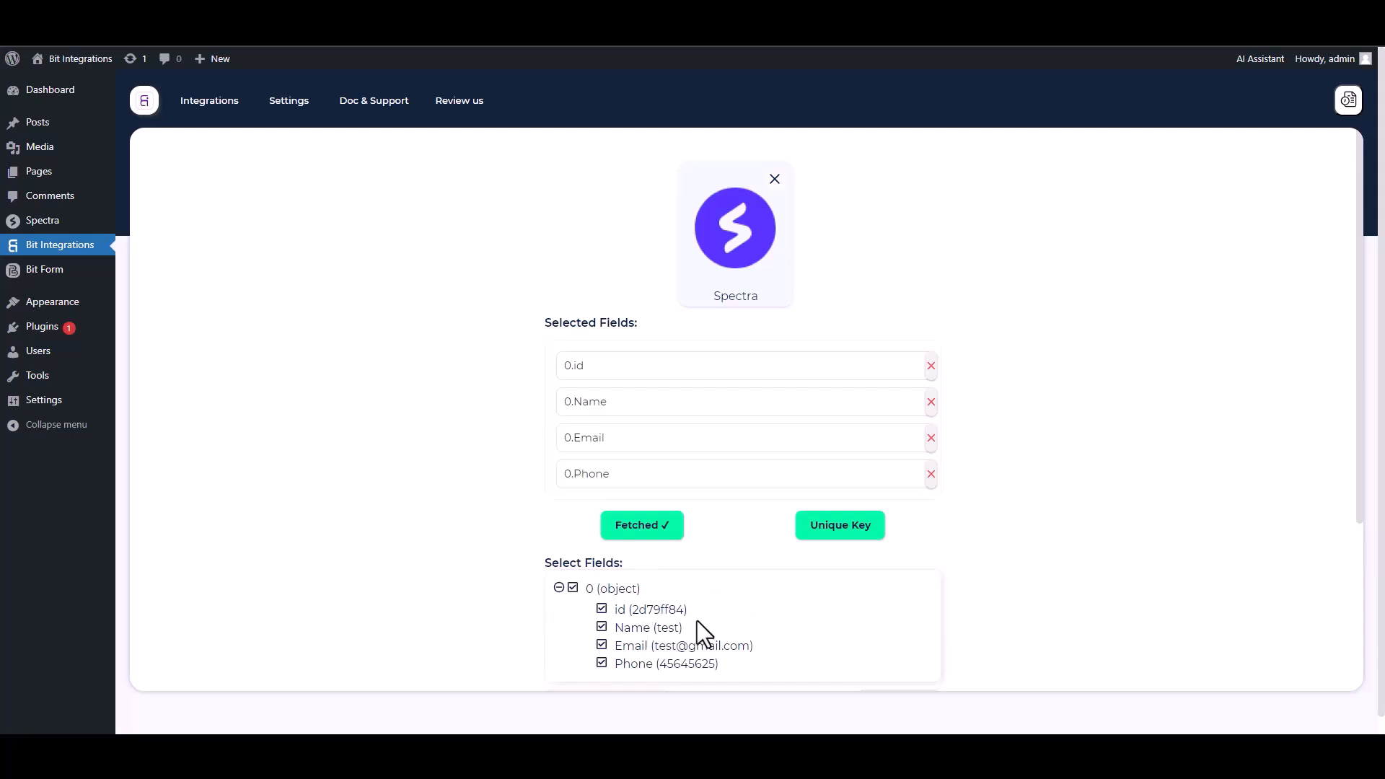
Set 0.id as the unique primary key for submissions.
left_click(836, 536)
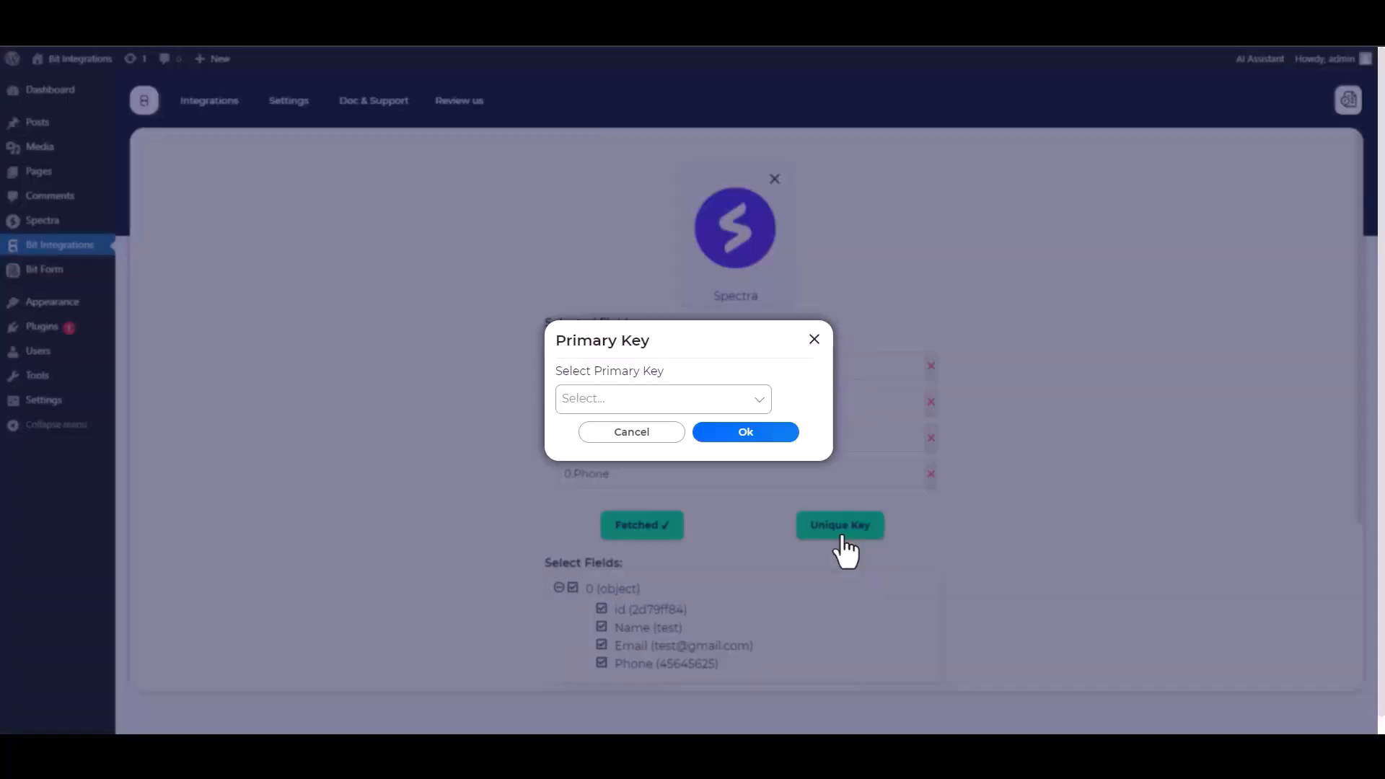
left_click(649, 398)
left_click(586, 431)
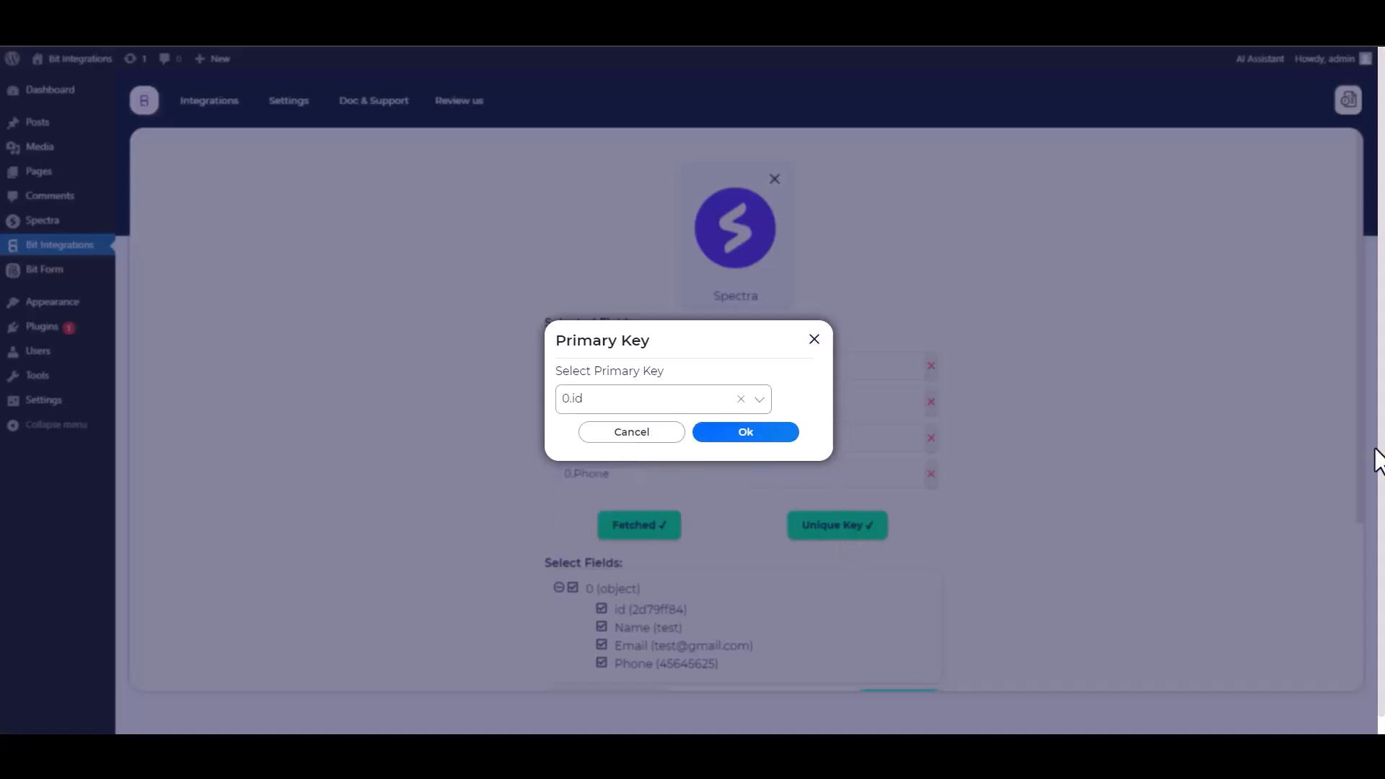
left_click(747, 434)
scroll(994, 435, "down", 1)
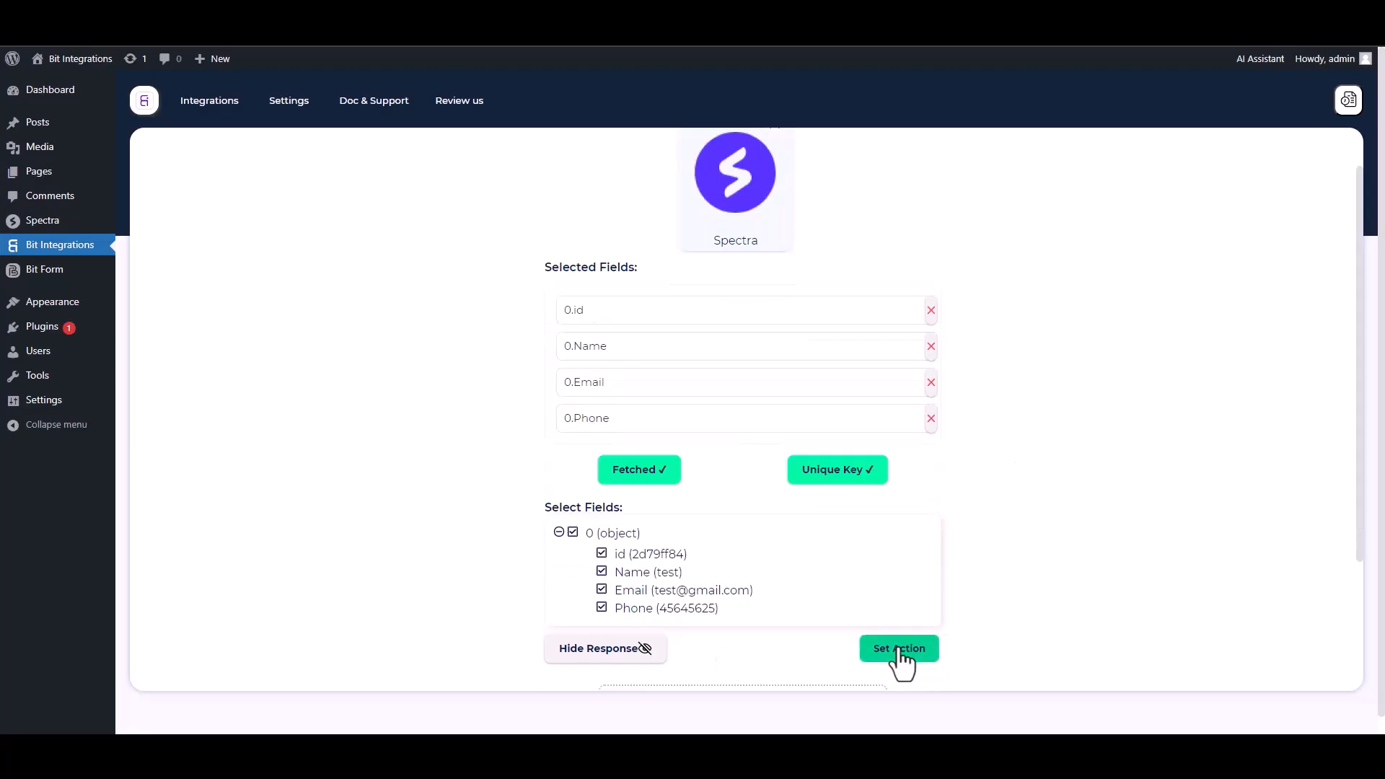
Search the actions for 'selzy' and choose Selzy as the action app.
left_click(898, 653)
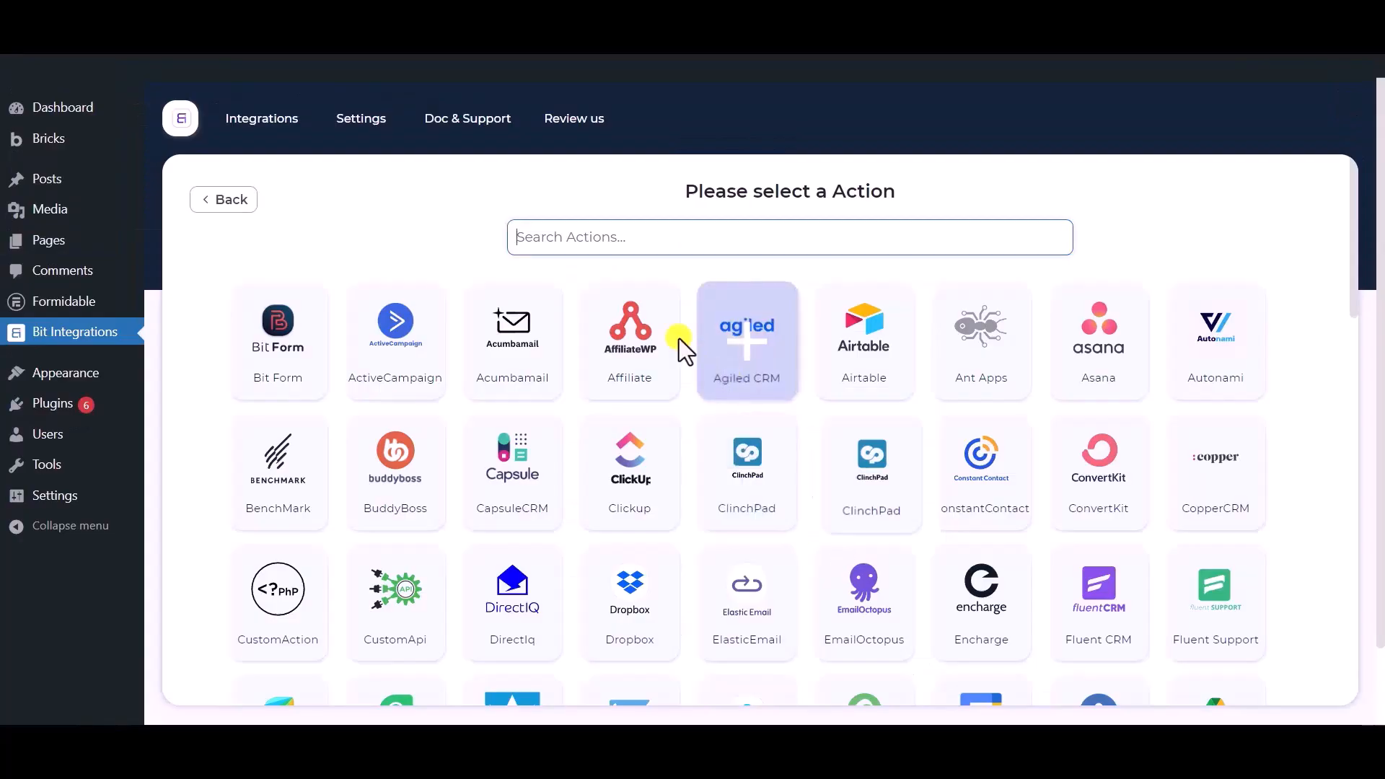
left_click(623, 232)
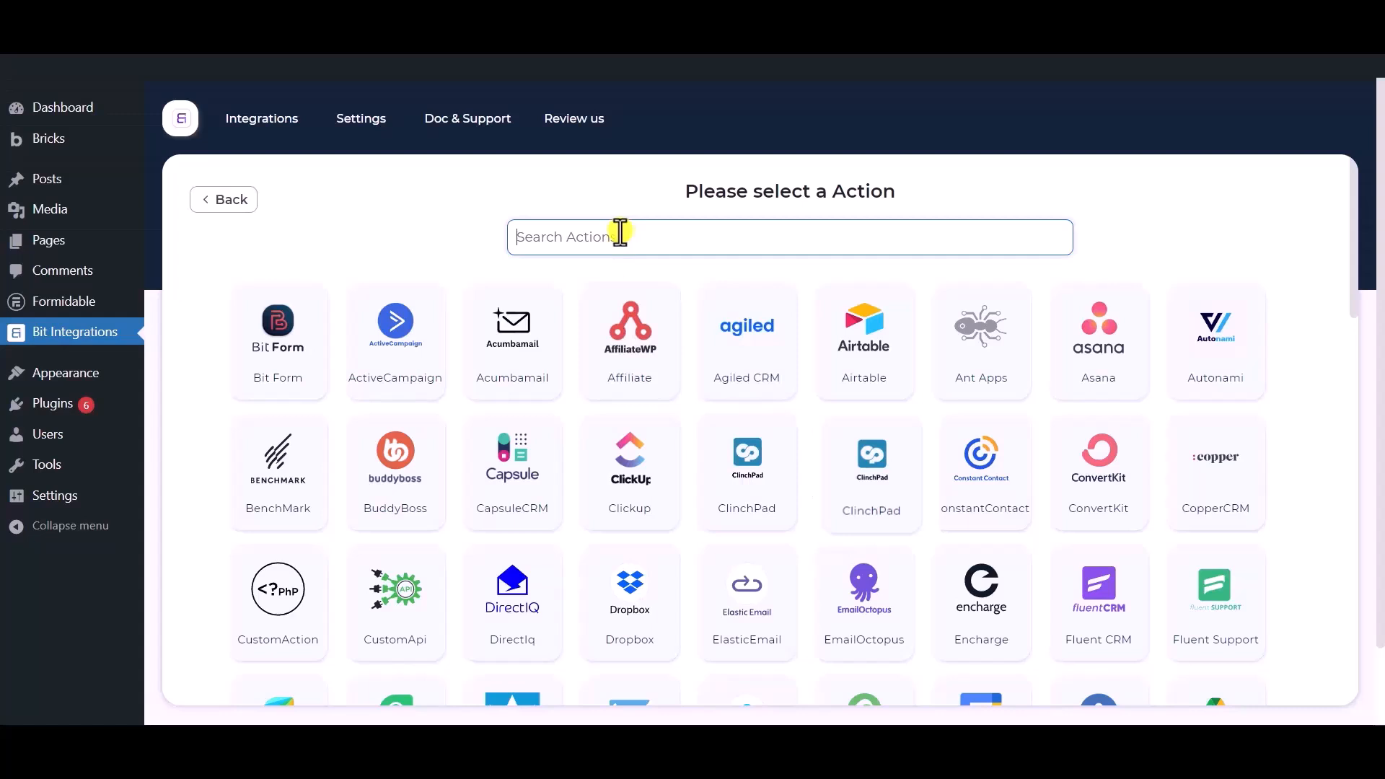
type("selzy")
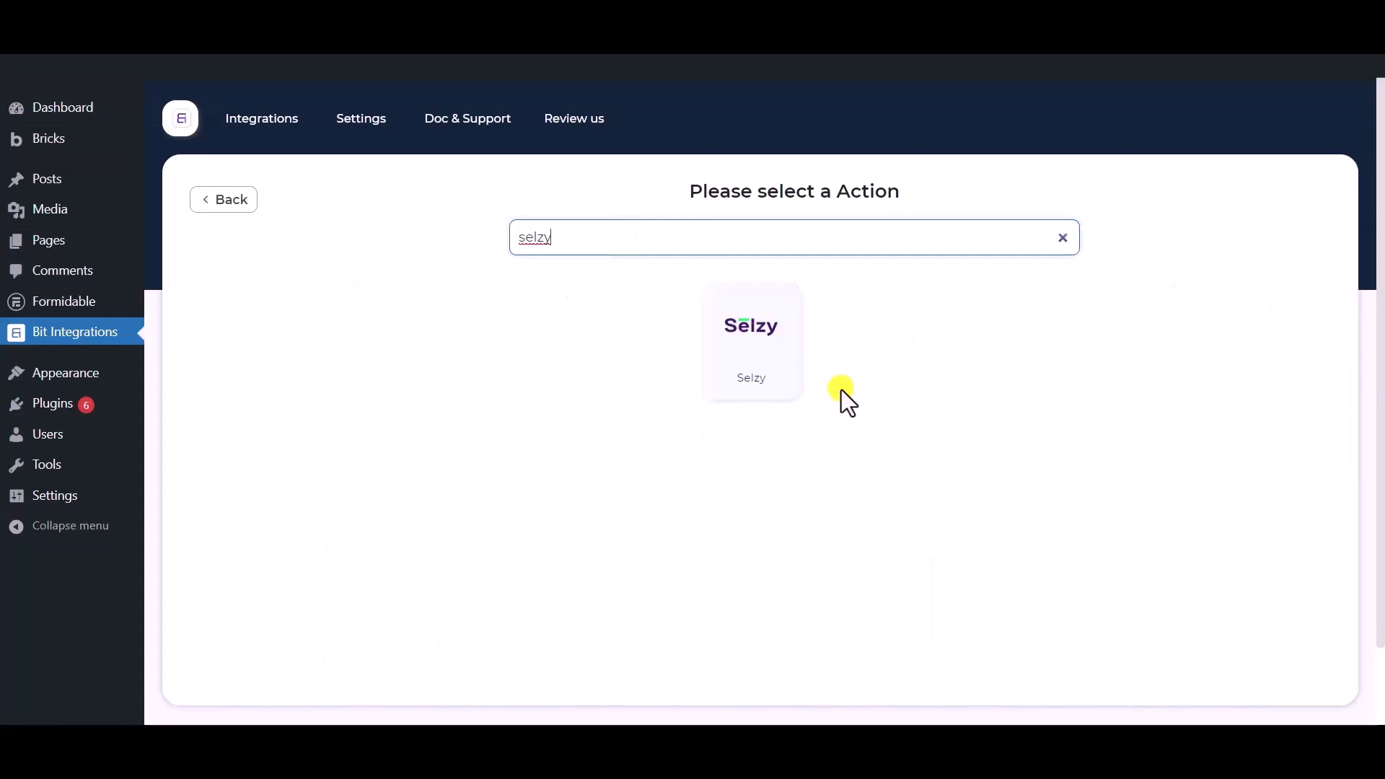
left_click(758, 361)
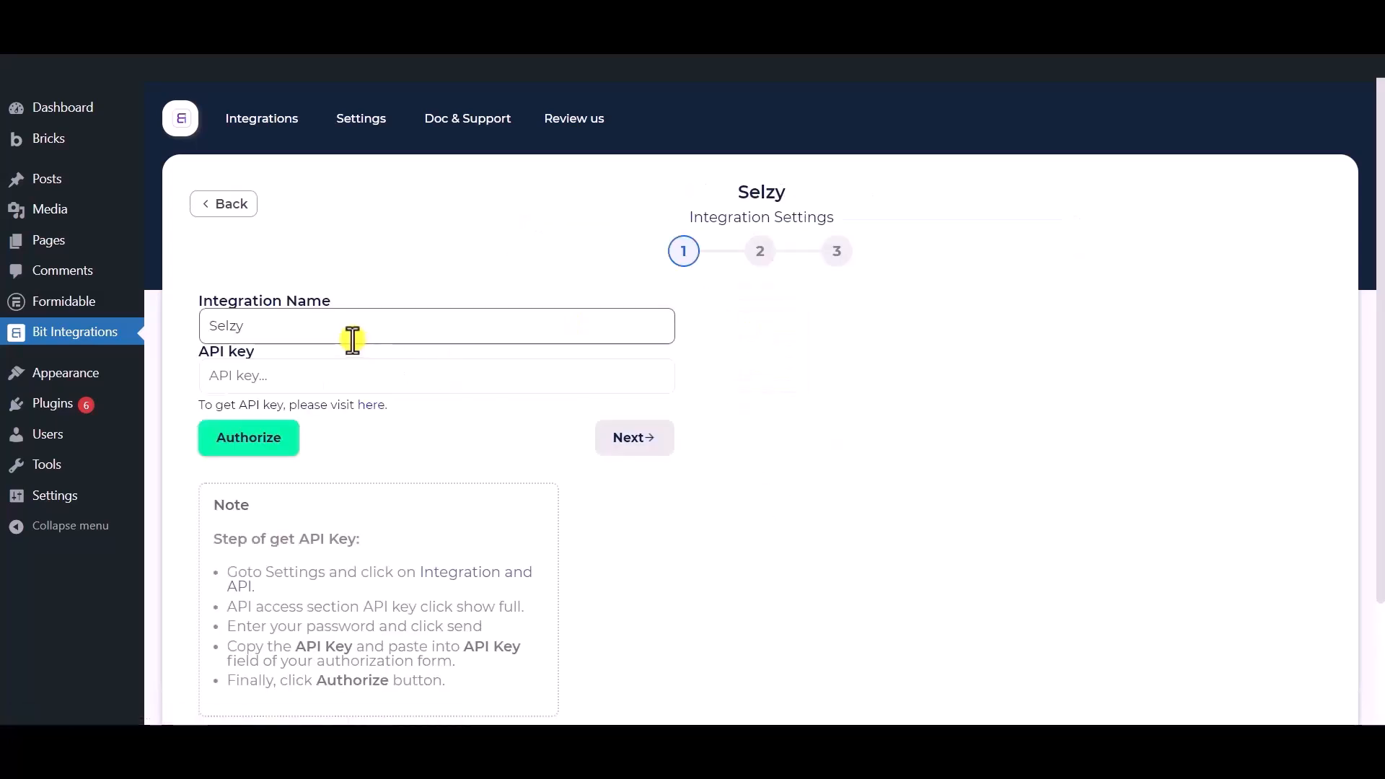
Review the Selzy Integration Name and API key fields on the settings form.
left_click_drag(340, 325, 225, 324)
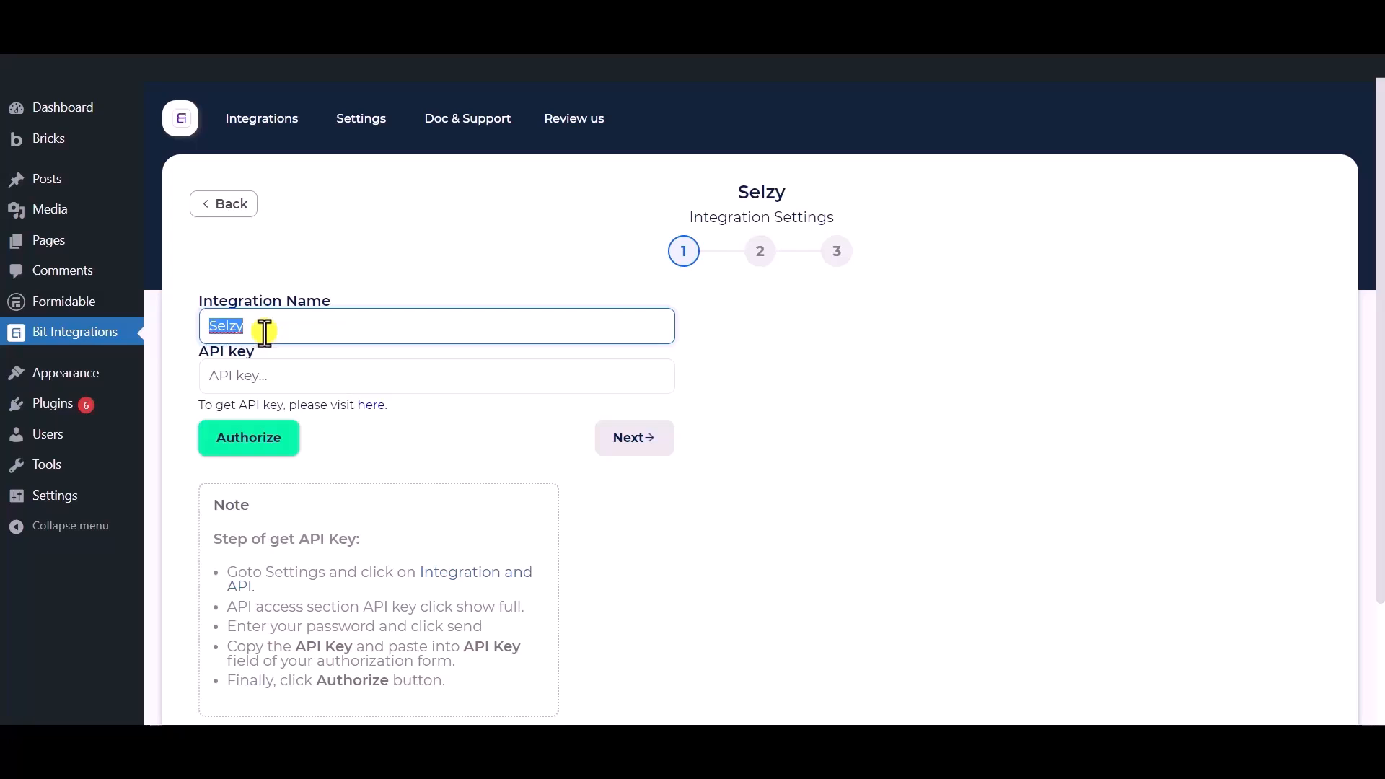
scroll(265, 330, "down", 2)
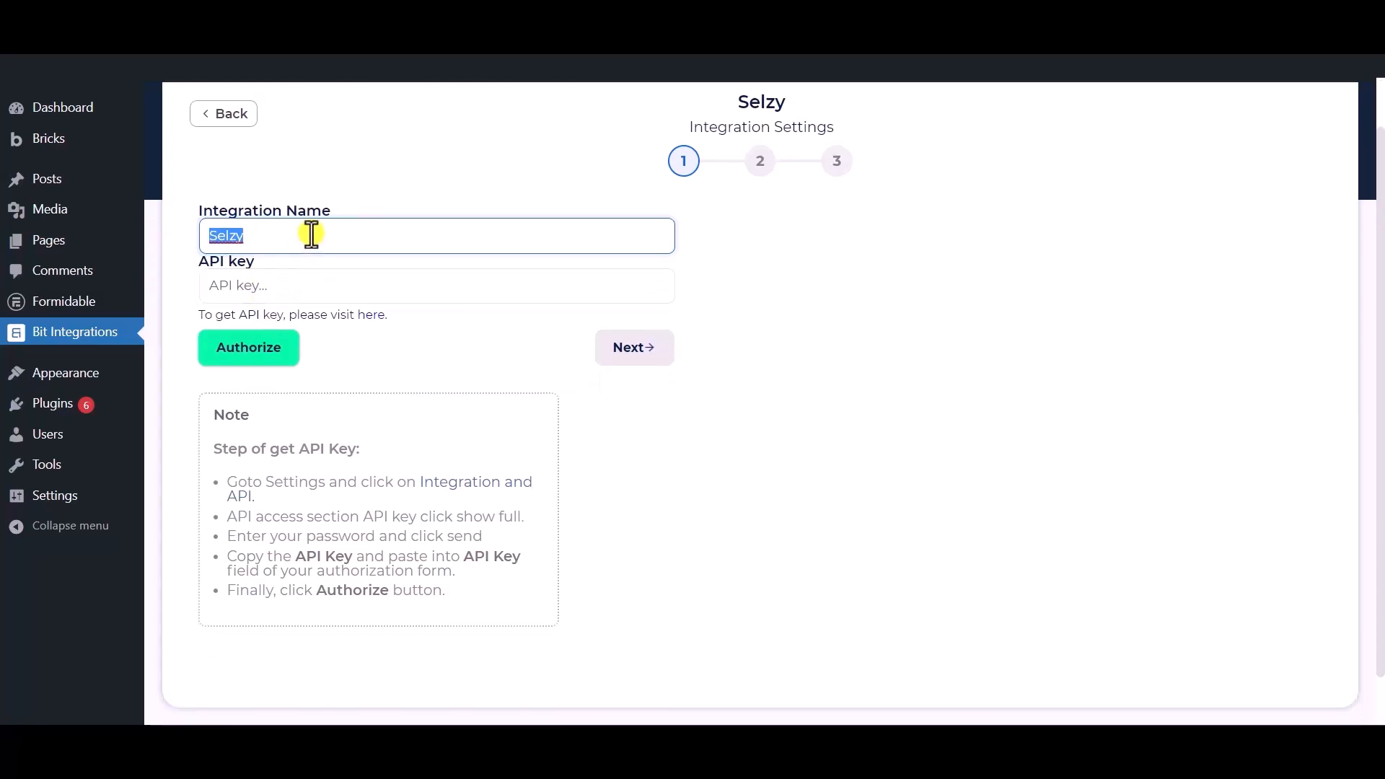
left_click(312, 234)
left_click(378, 362)
left_click_drag(183, 265, 256, 261)
left_click(384, 358)
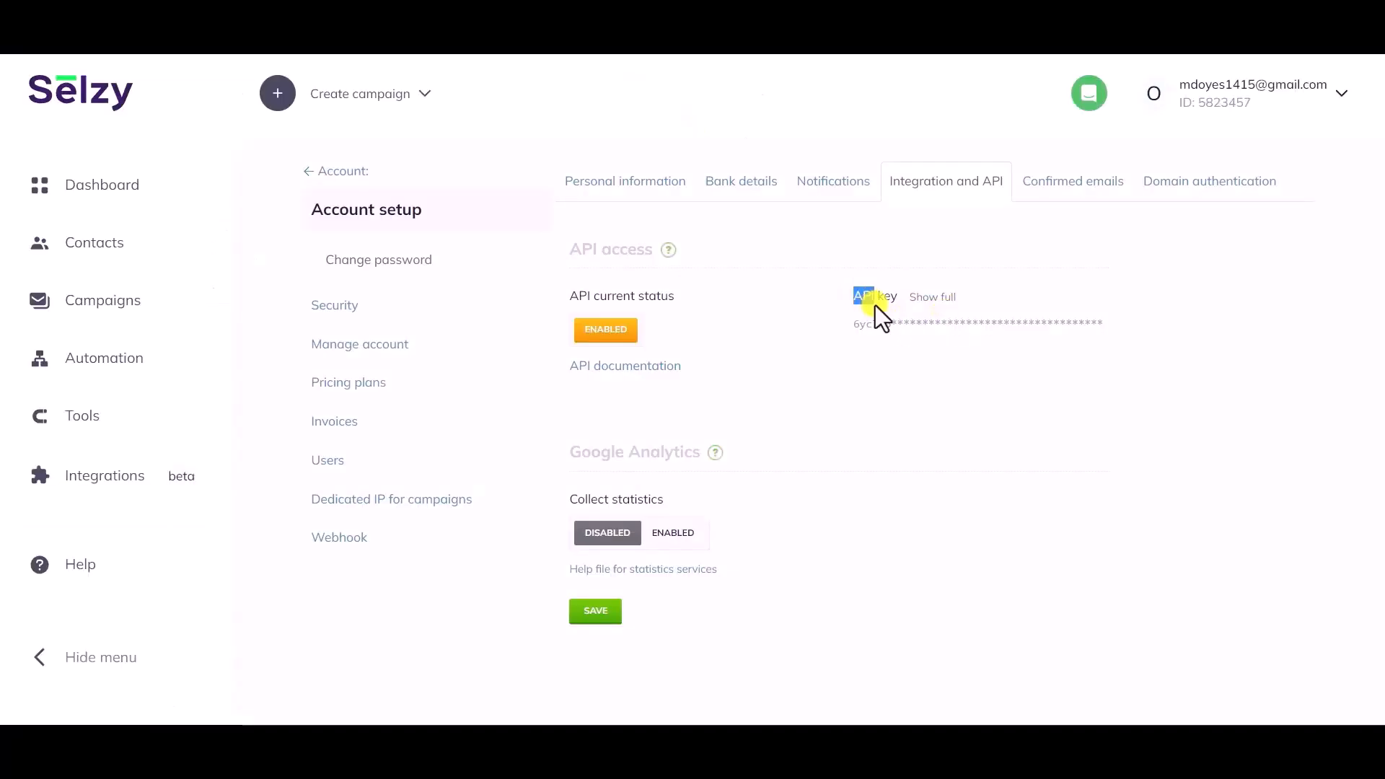
Reveal the full Selzy API key by confirming the account password, then select the key.
left_click_drag(876, 305, 898, 300)
left_click(940, 298)
left_click(652, 186)
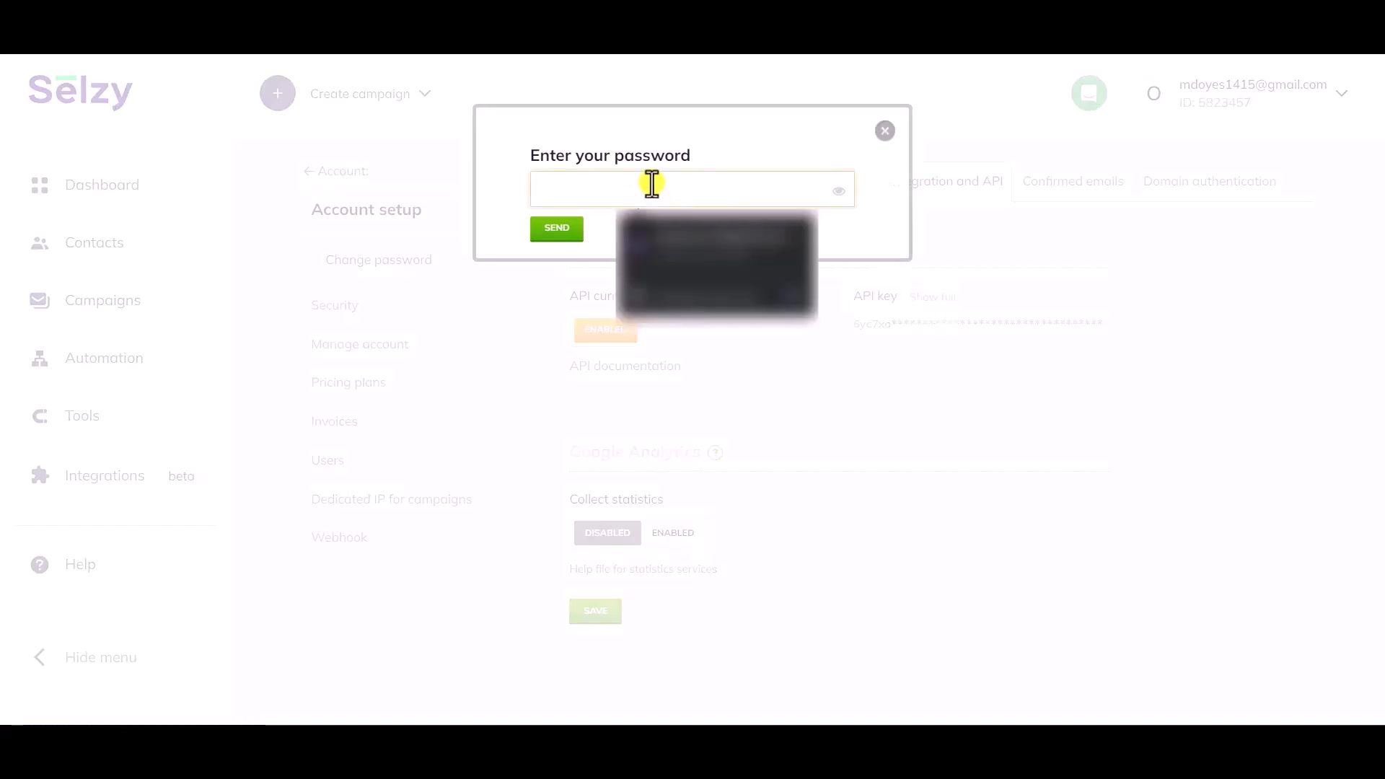
left_click(686, 253)
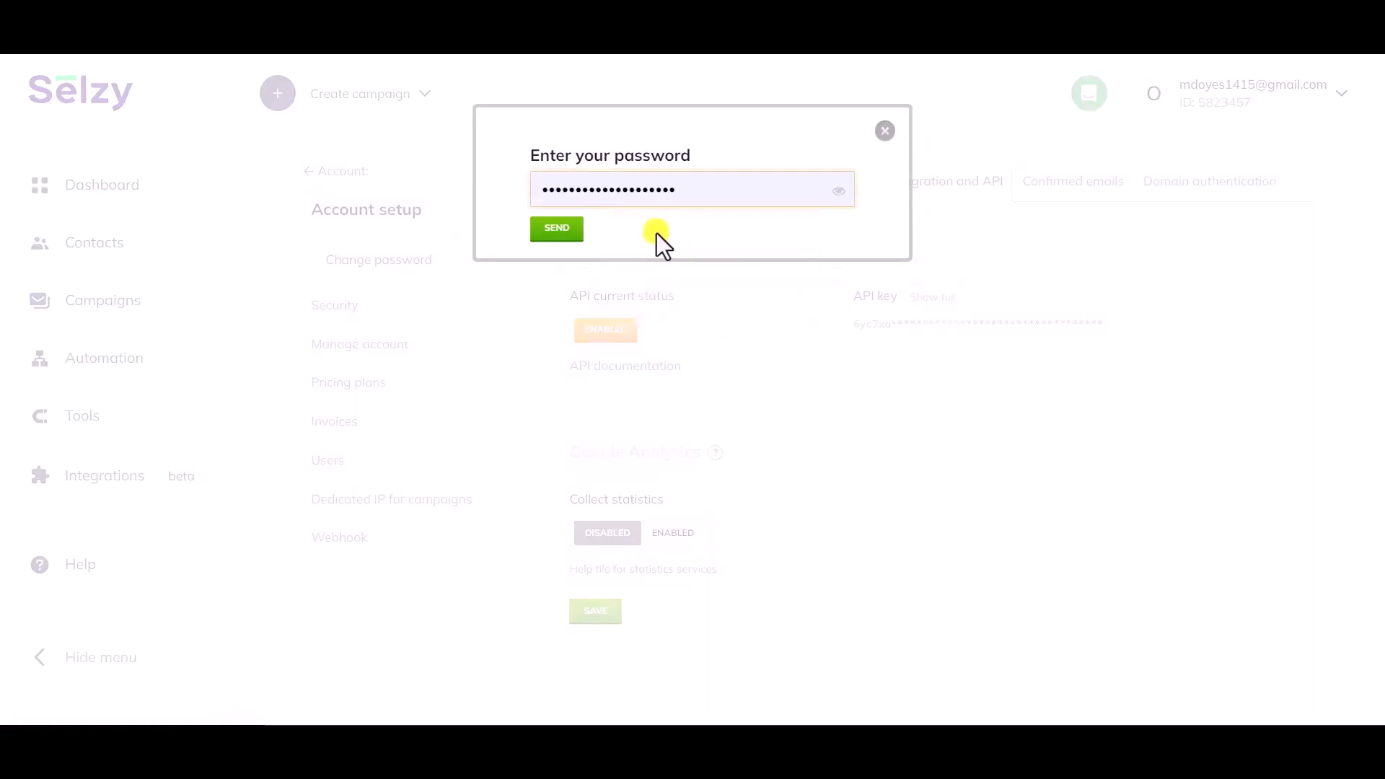
left_click(557, 233)
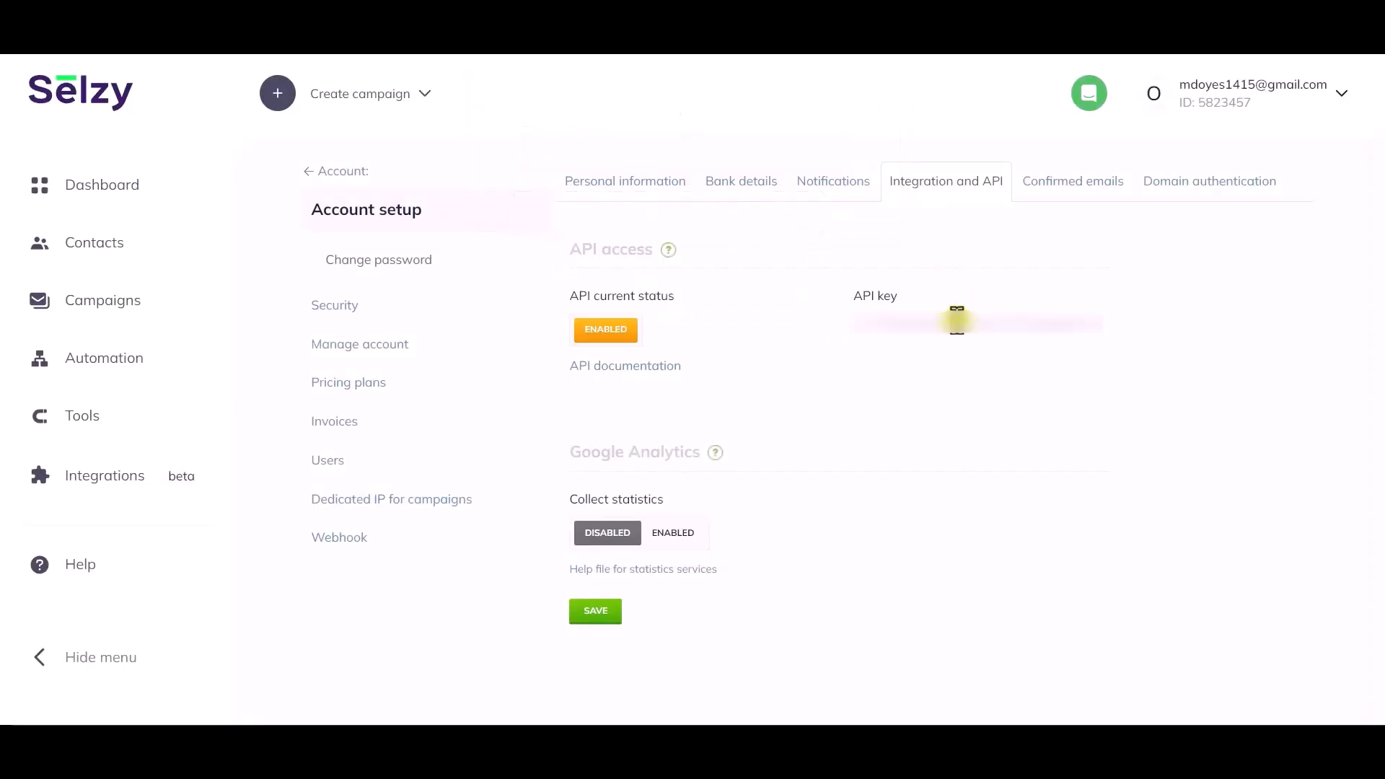
double_click(956, 320)
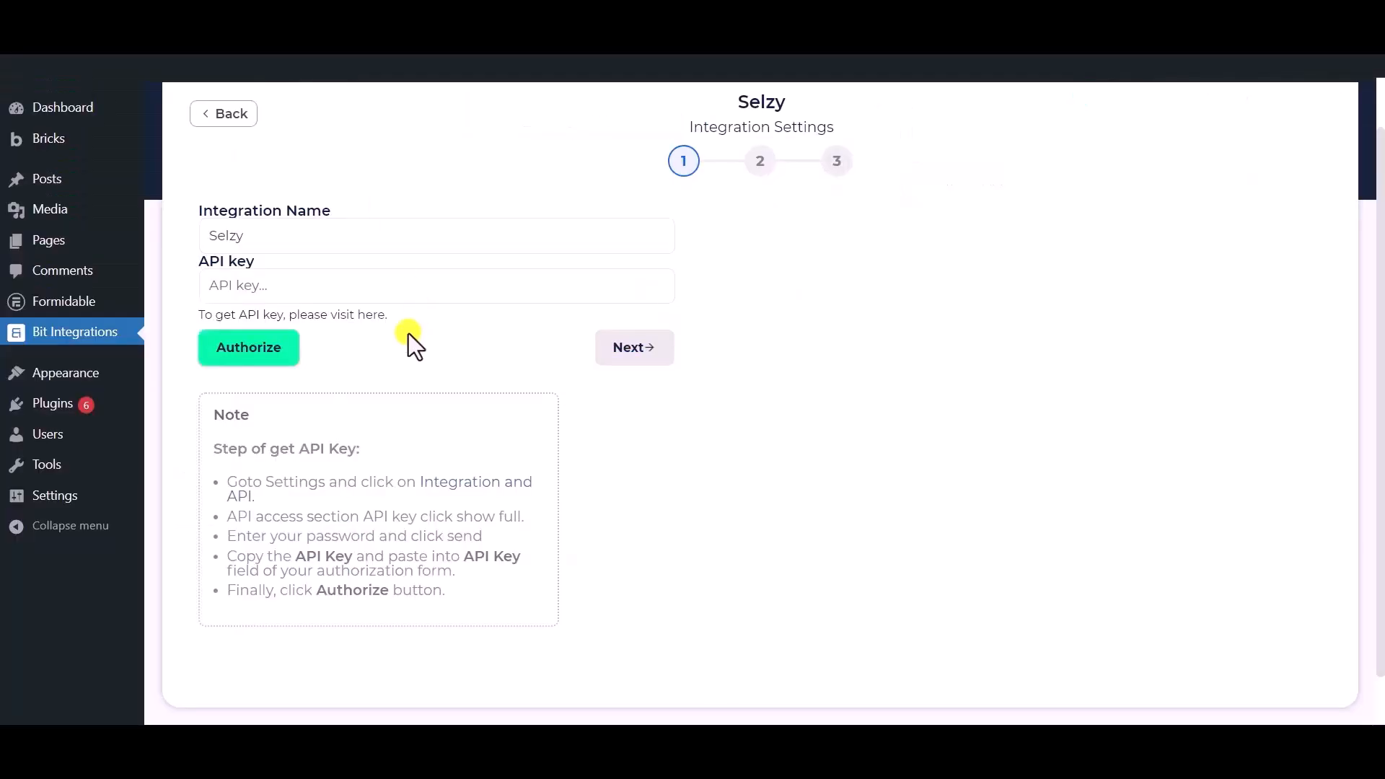
Paste the Selzy API key, authorize the connection, and continue to the action settings.
left_click(401, 295)
key("ctrl+v")
left_click(408, 358)
left_click(240, 362)
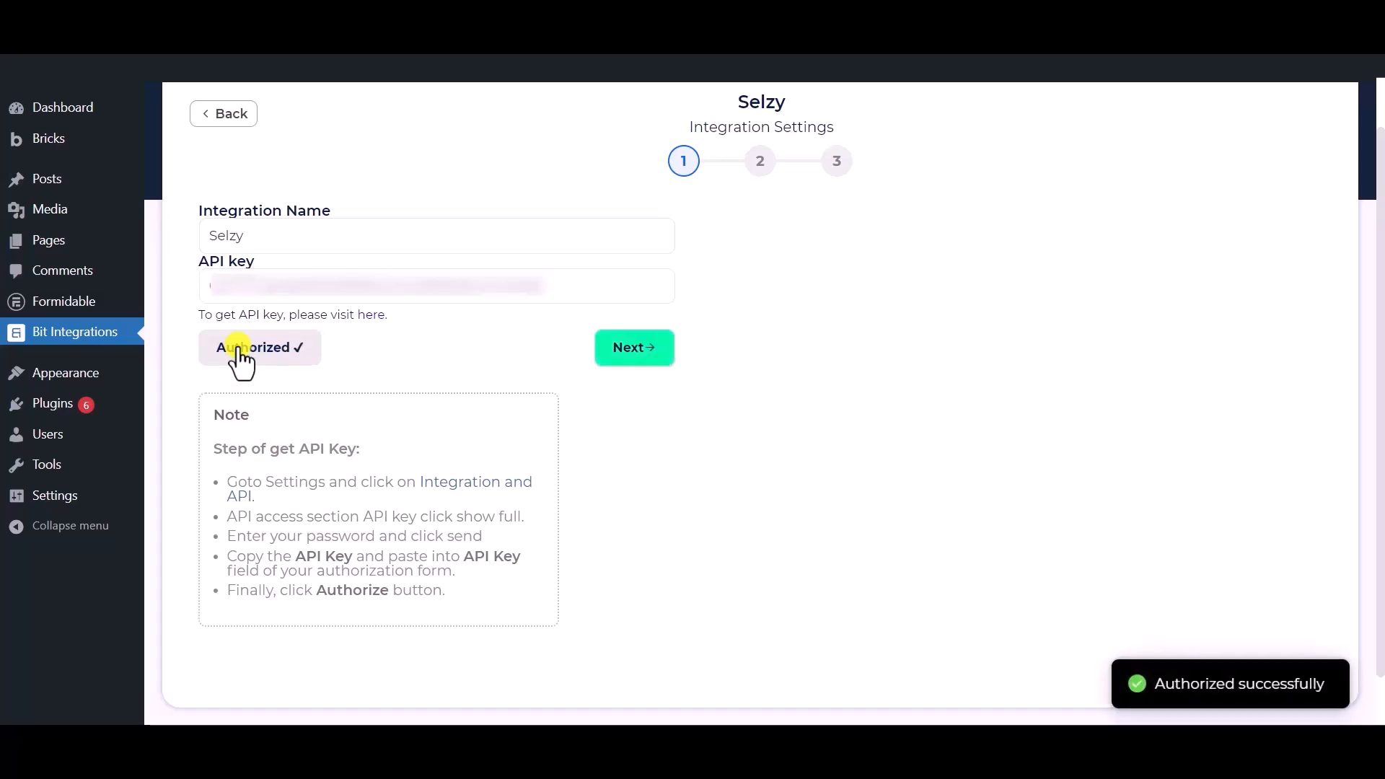
left_click(635, 350)
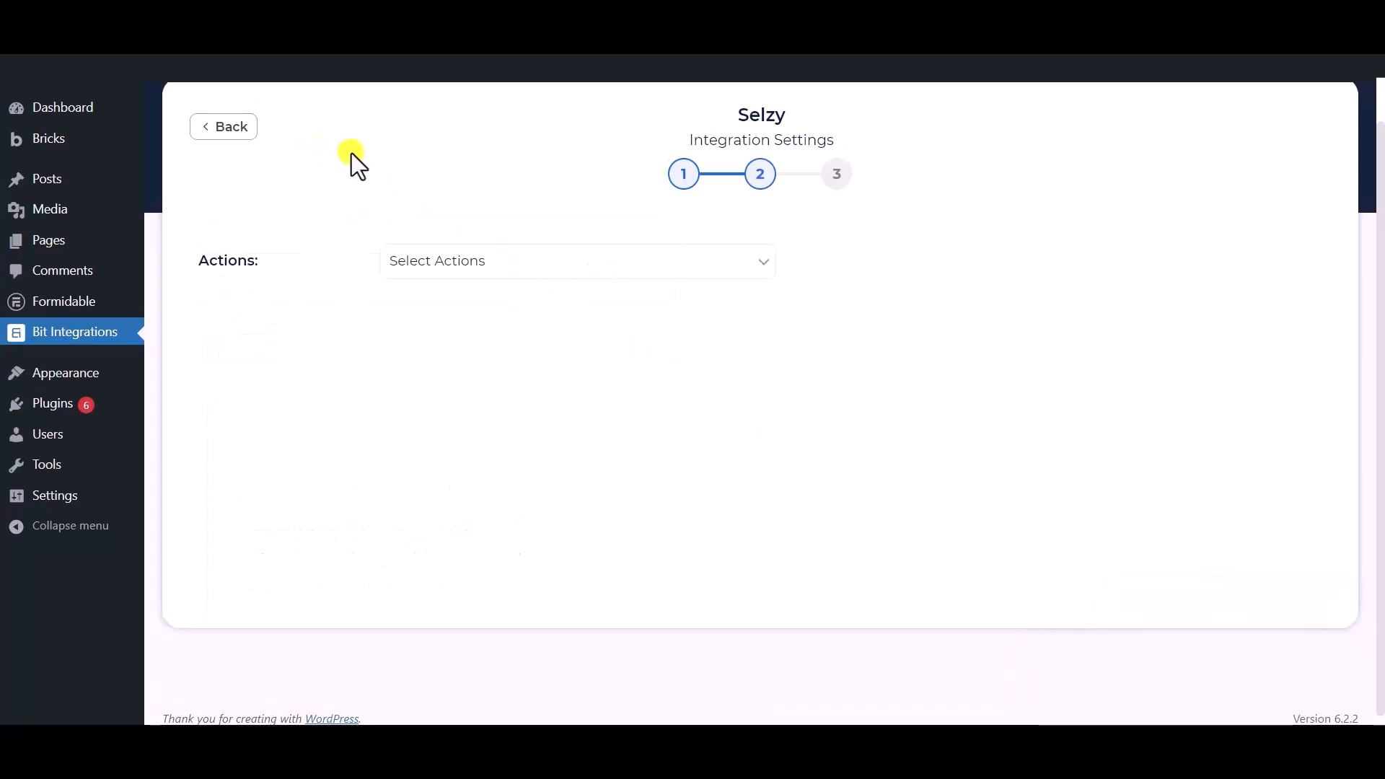
Set the Selzy action to Subscribe into the Bit Integrations list.
left_click(504, 261)
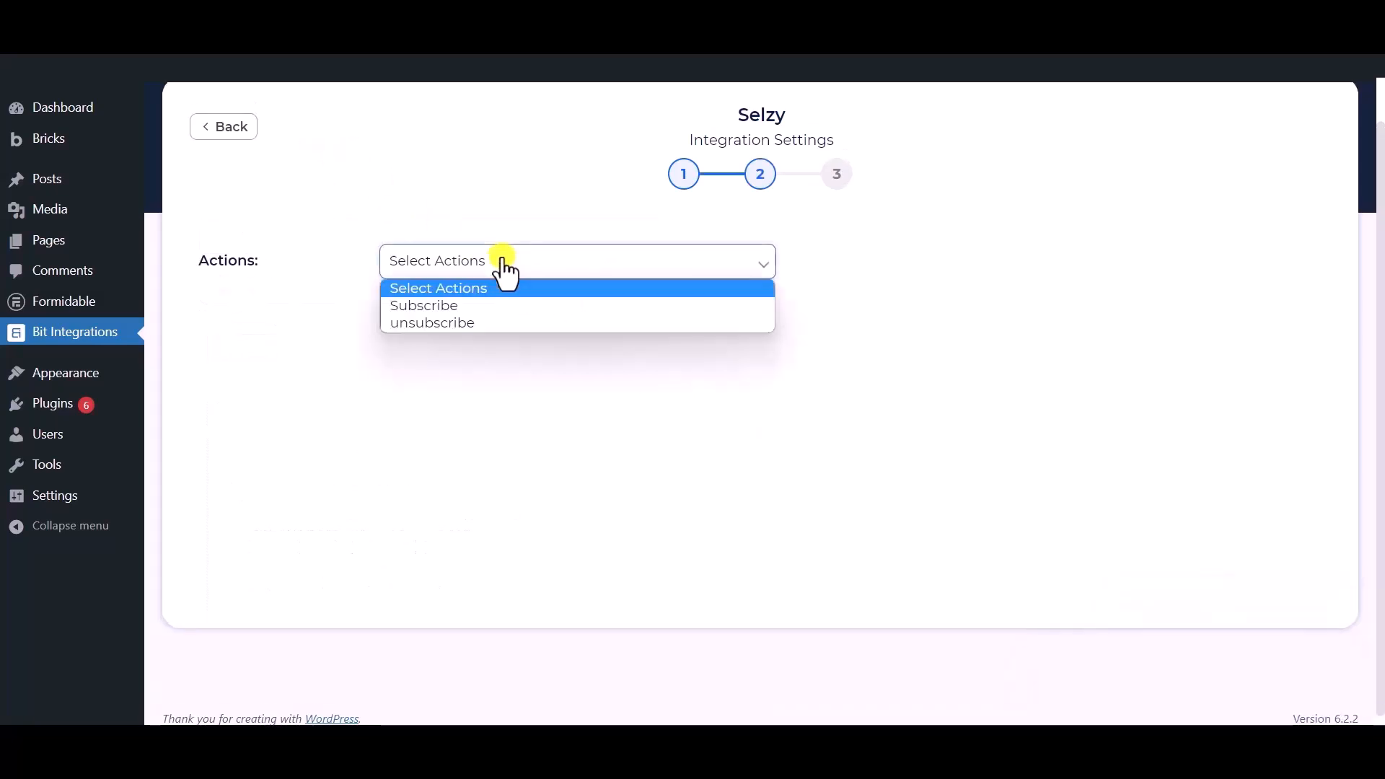
left_click(440, 308)
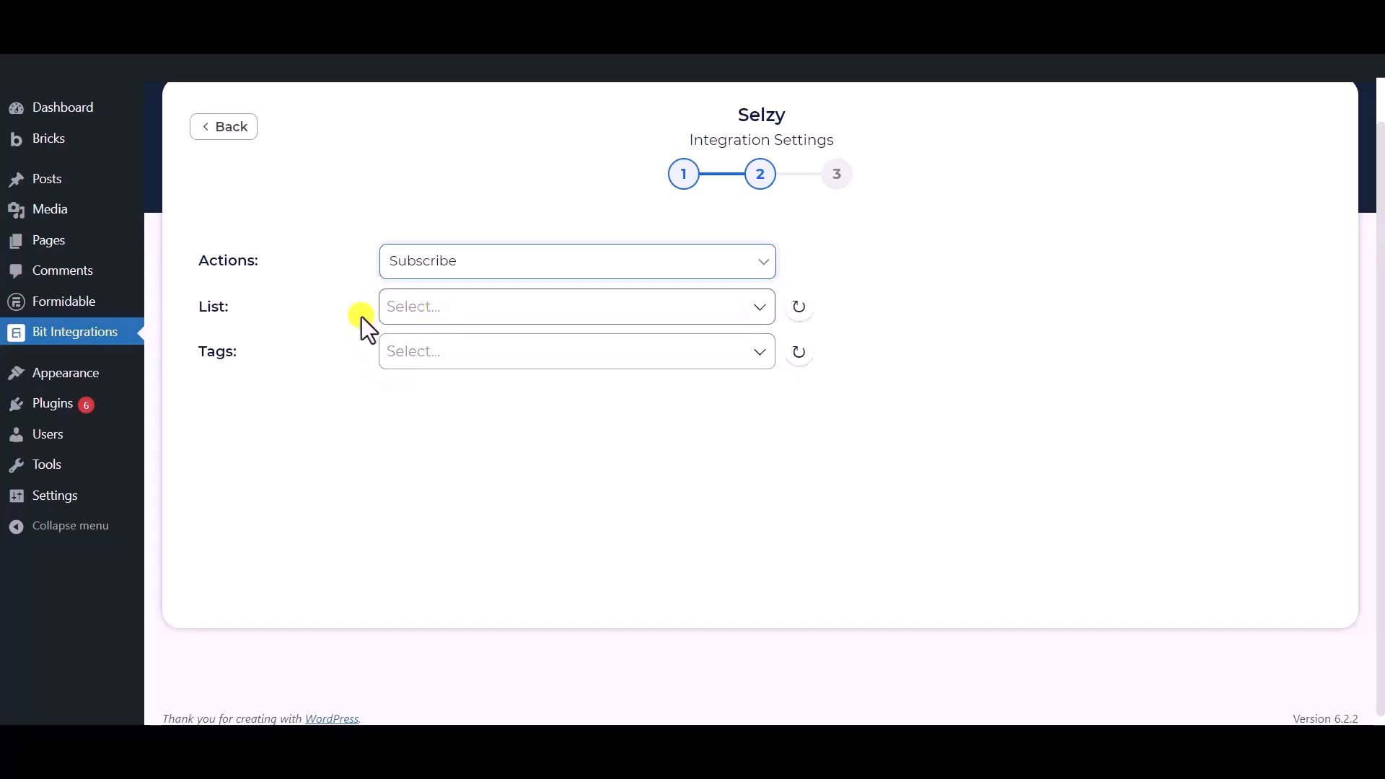
left_click(453, 309)
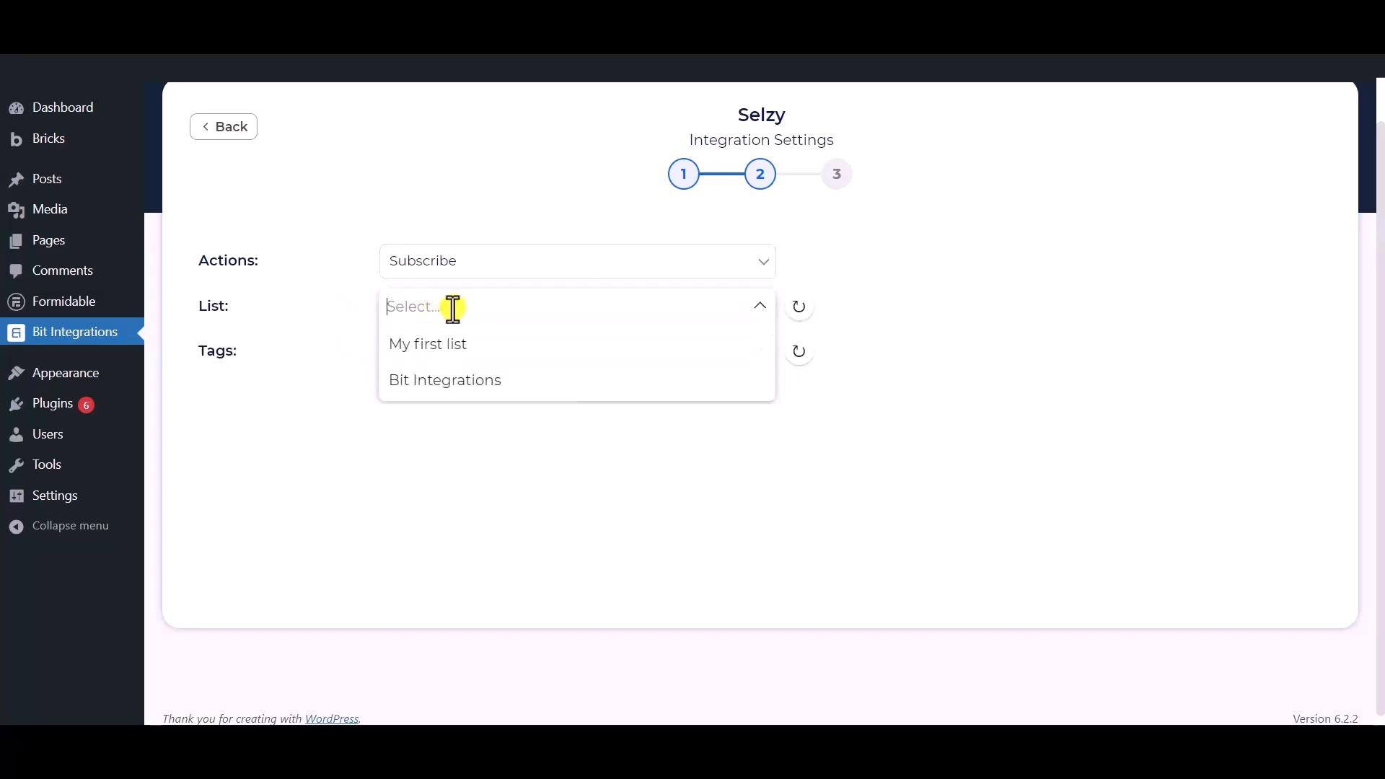
left_click(448, 382)
left_click(342, 350)
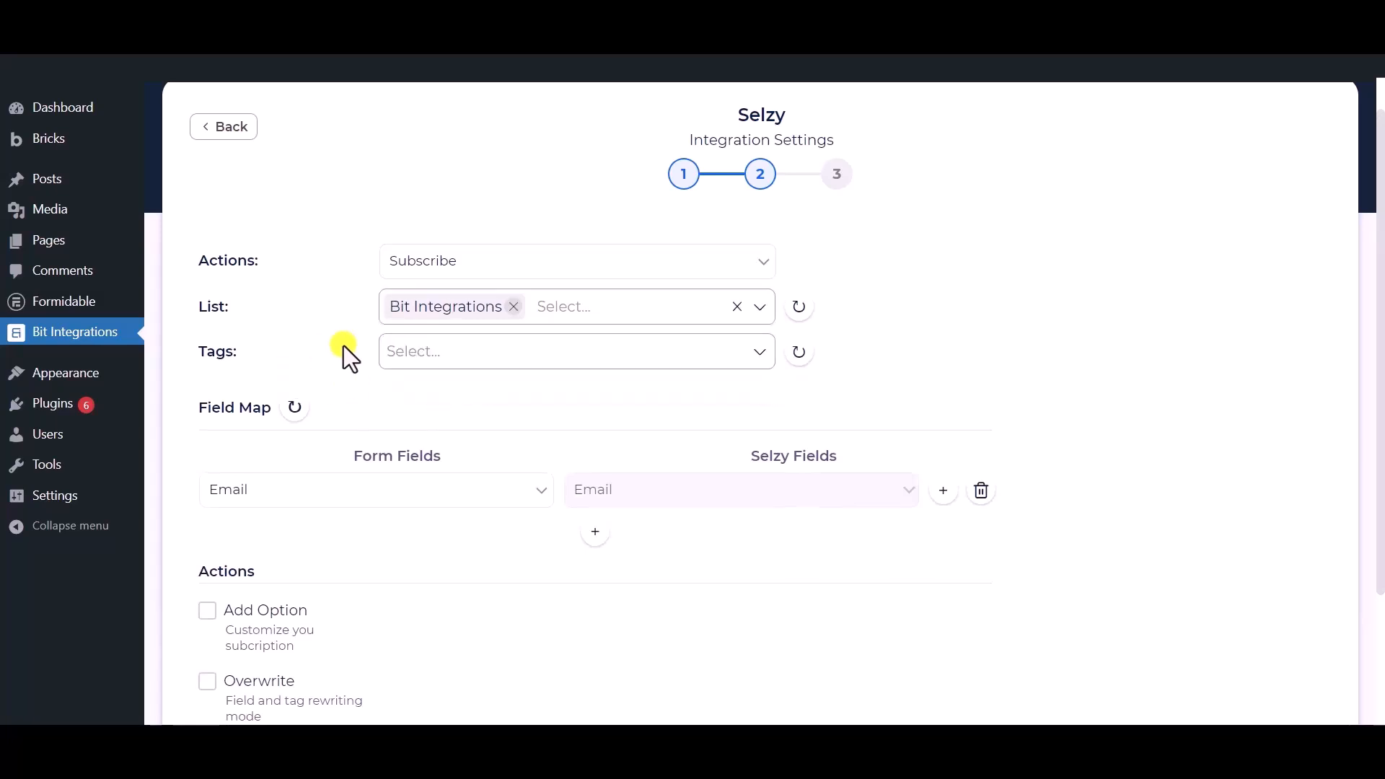
Add Tag - 1, Tag - 2 and Tag - 3 to new subscribers.
left_click(500, 351)
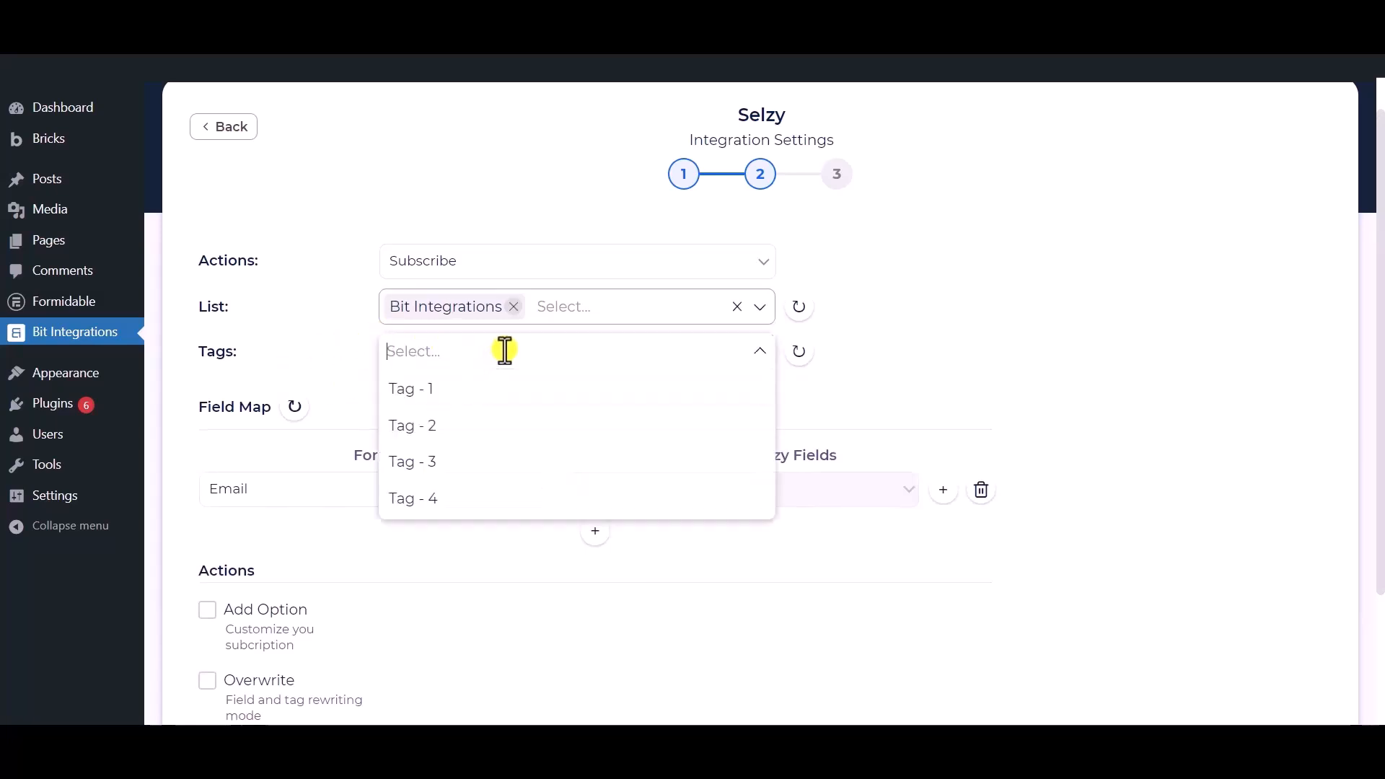
left_click(438, 389)
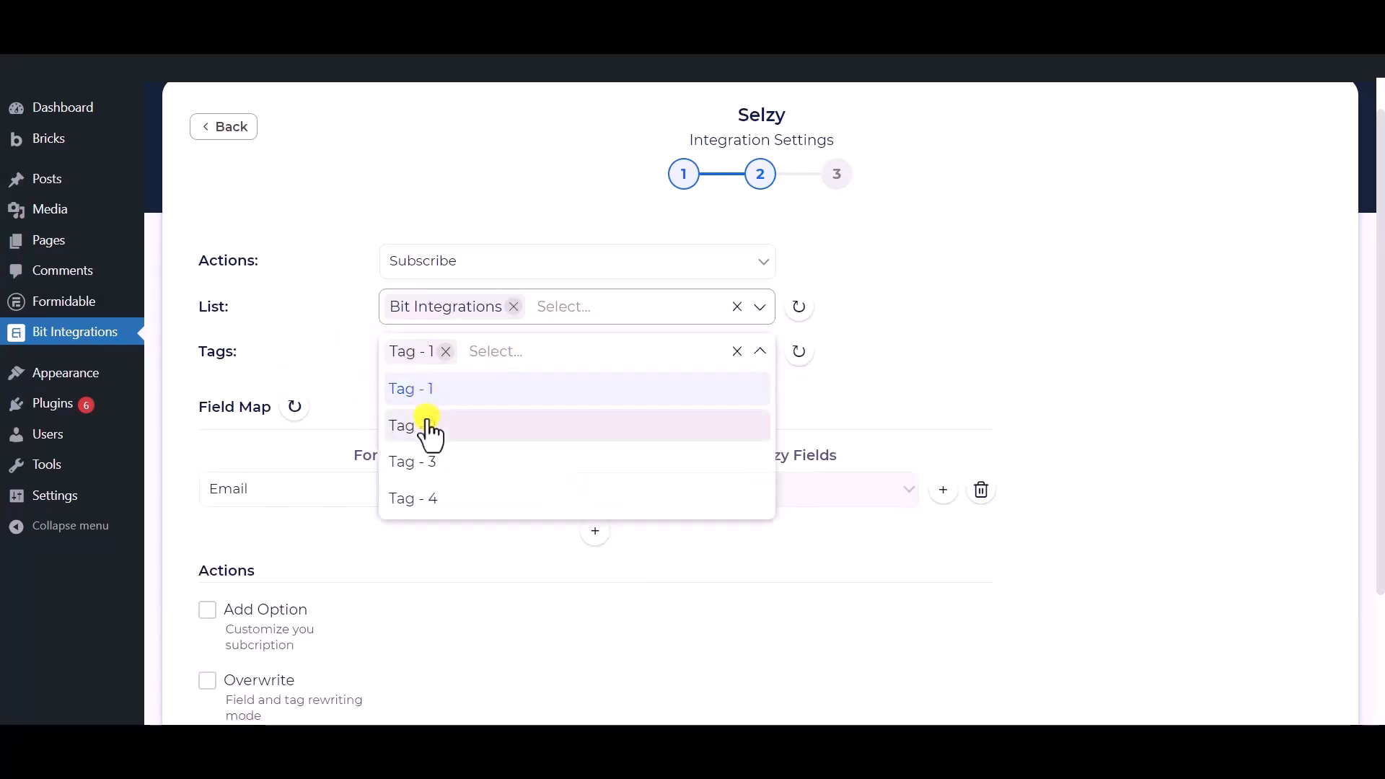
left_click(432, 427)
left_click(434, 462)
left_click(329, 328)
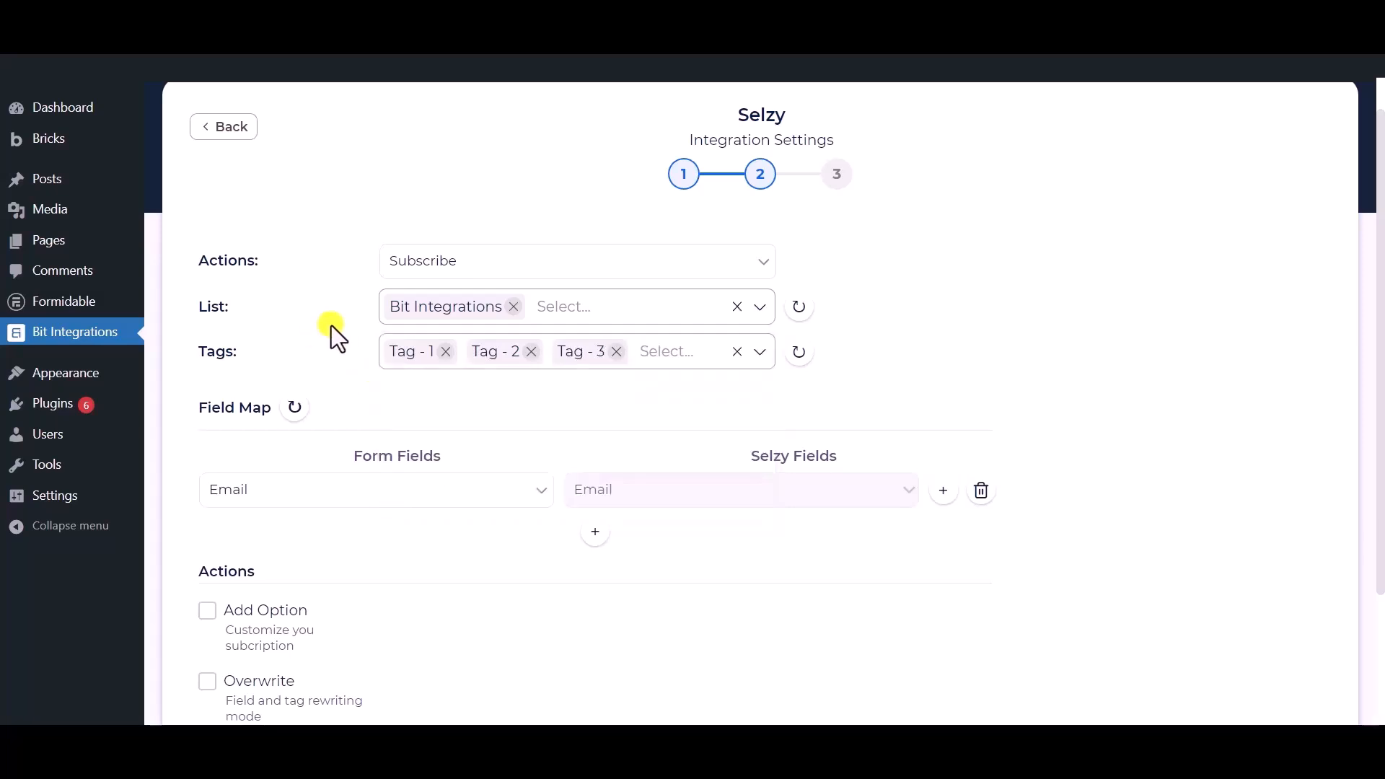
scroll(356, 300, "down", 1)
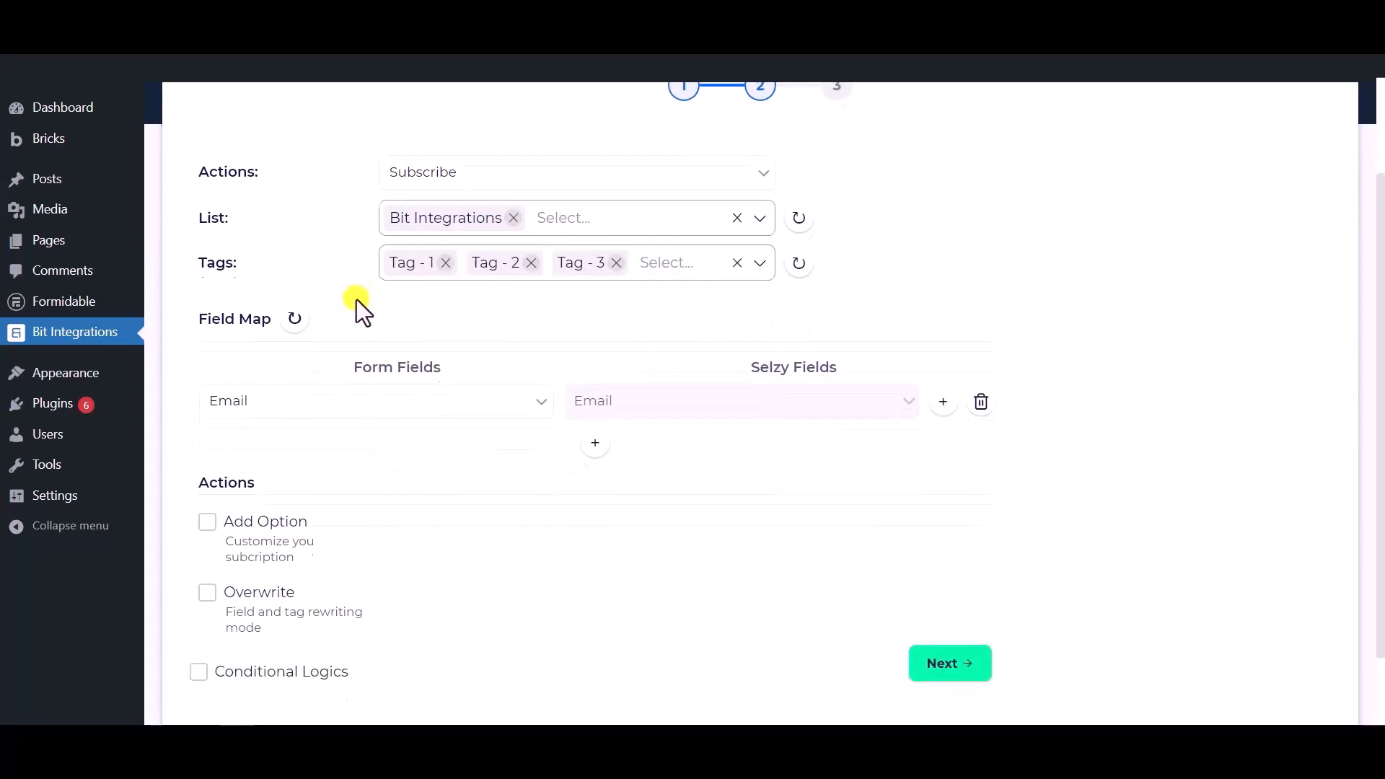
Map the form's Email to Selzy Email and Phone to Phone Number.
left_click(453, 412)
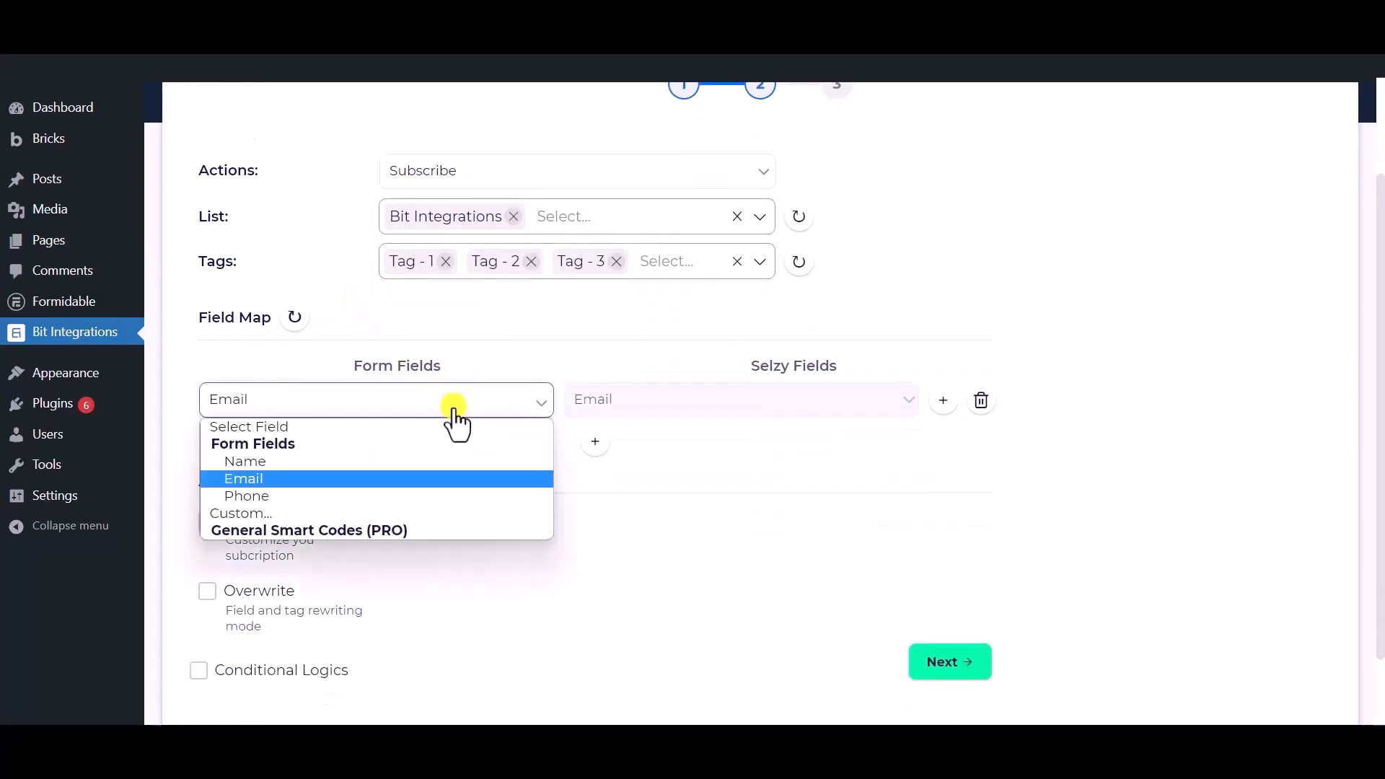
left_click(285, 485)
left_click(603, 445)
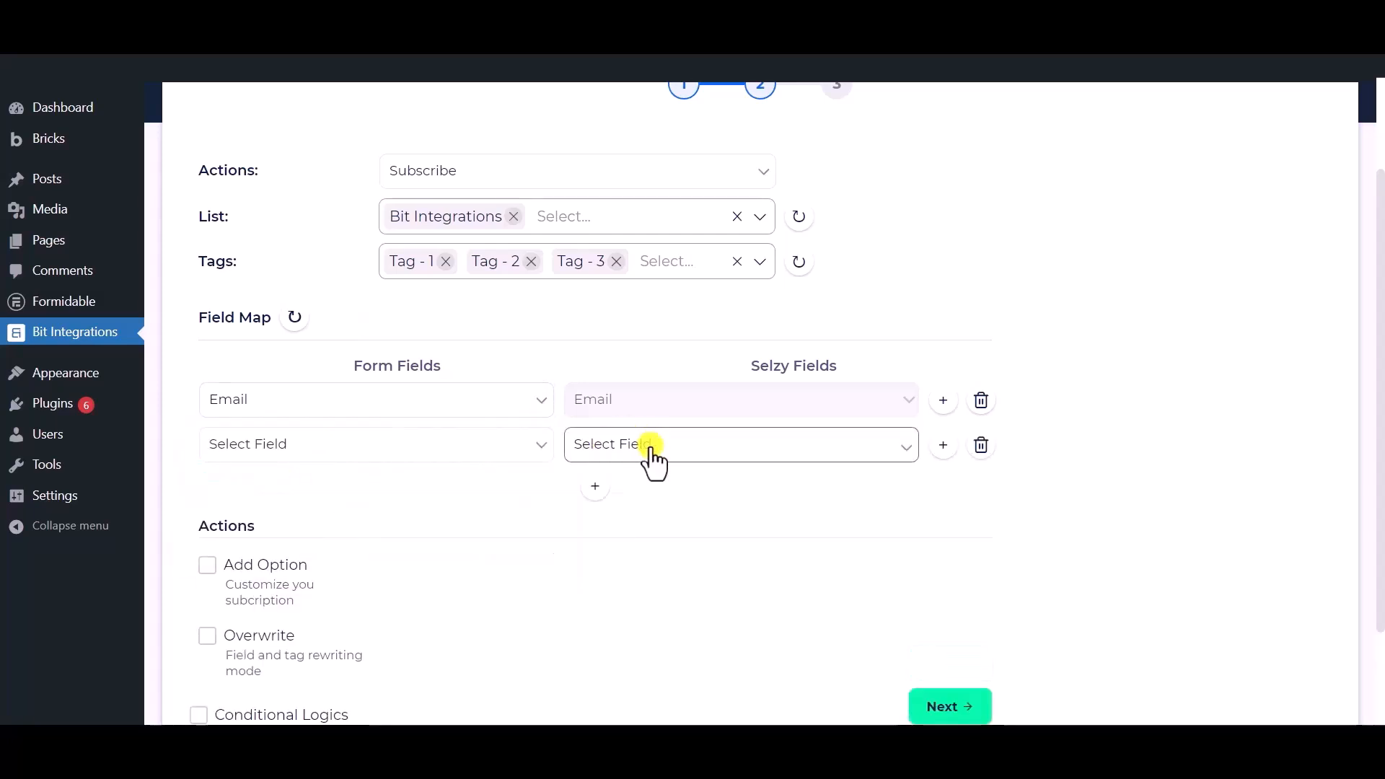
left_click(639, 448)
left_click(625, 488)
left_click(426, 453)
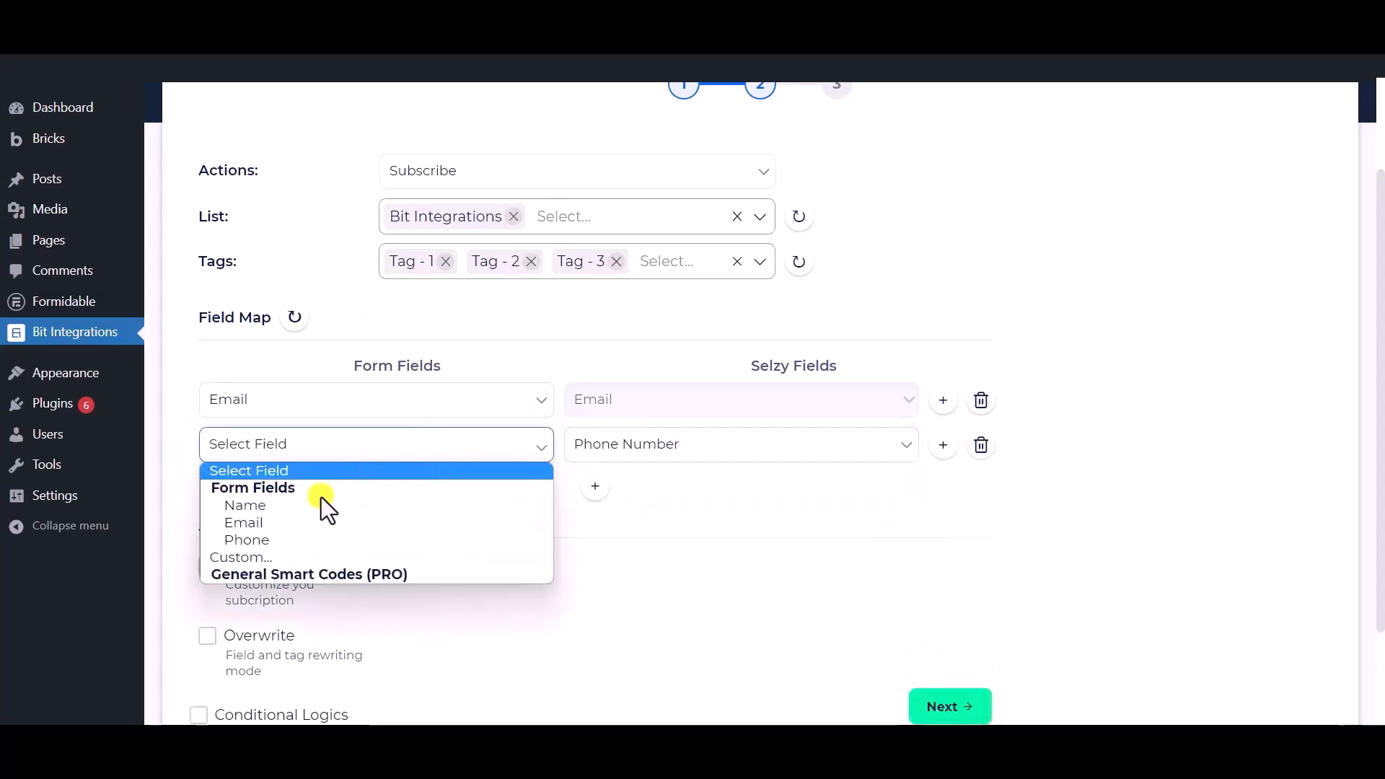
left_click(285, 540)
Add a Name-to-Name field mapping and enable Conditional Logics.
left_click(595, 488)
left_click(599, 505)
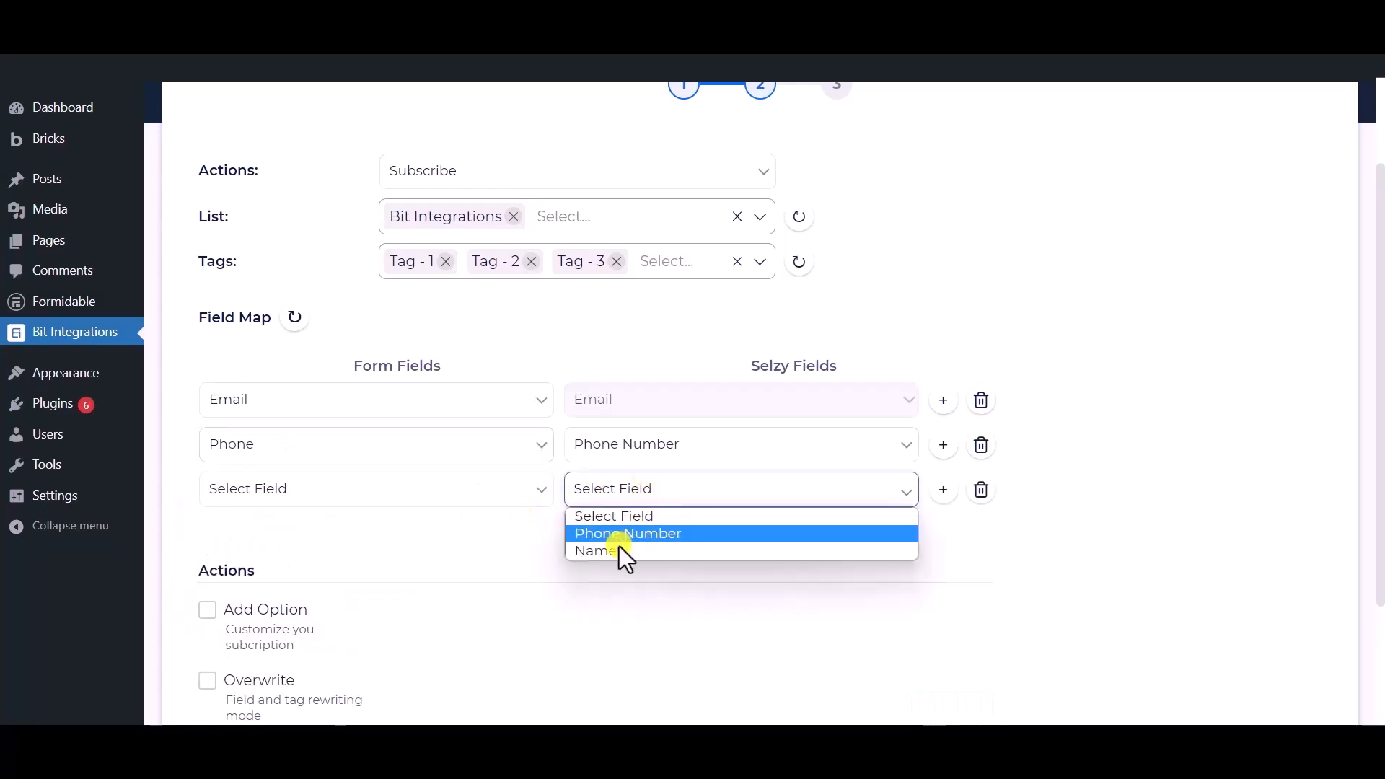
left_click(610, 550)
left_click(417, 488)
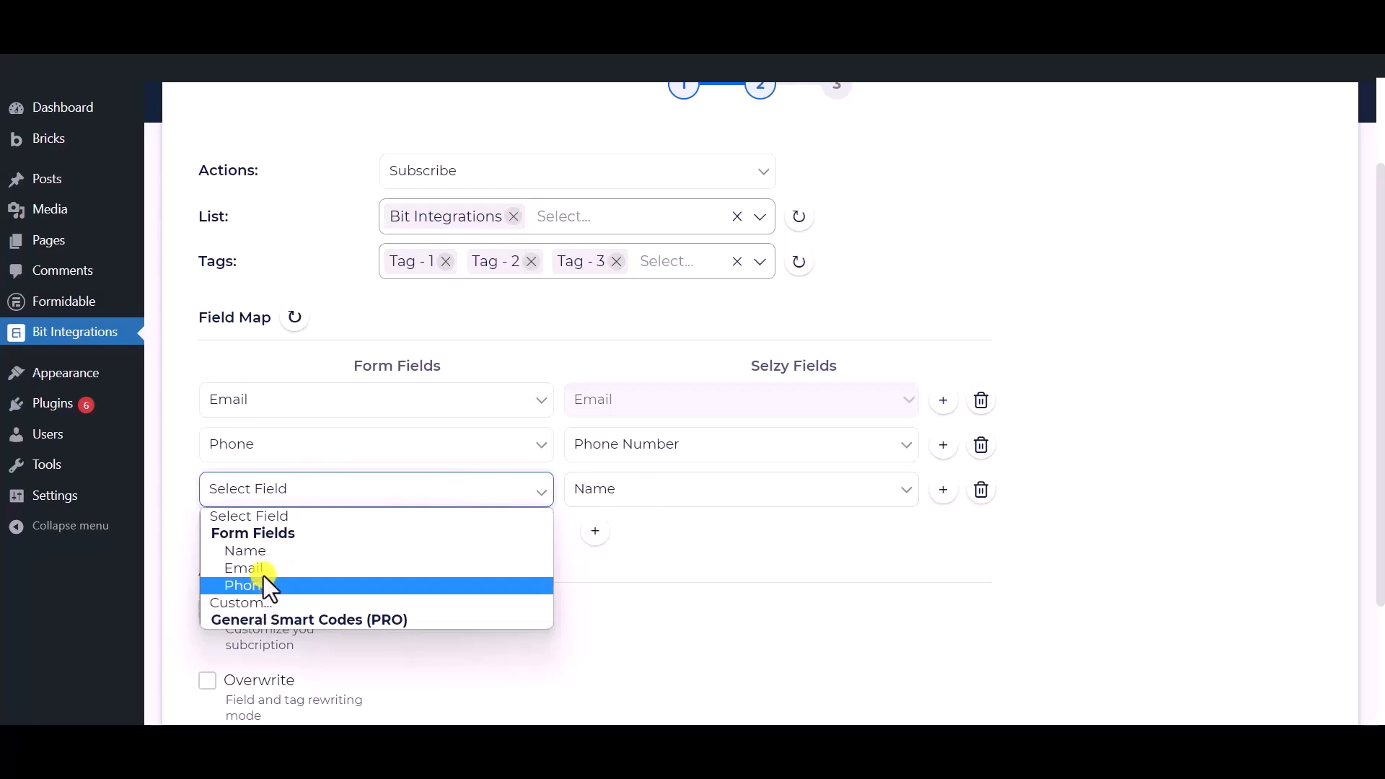
left_click(270, 549)
scroll(378, 534, "down", 3)
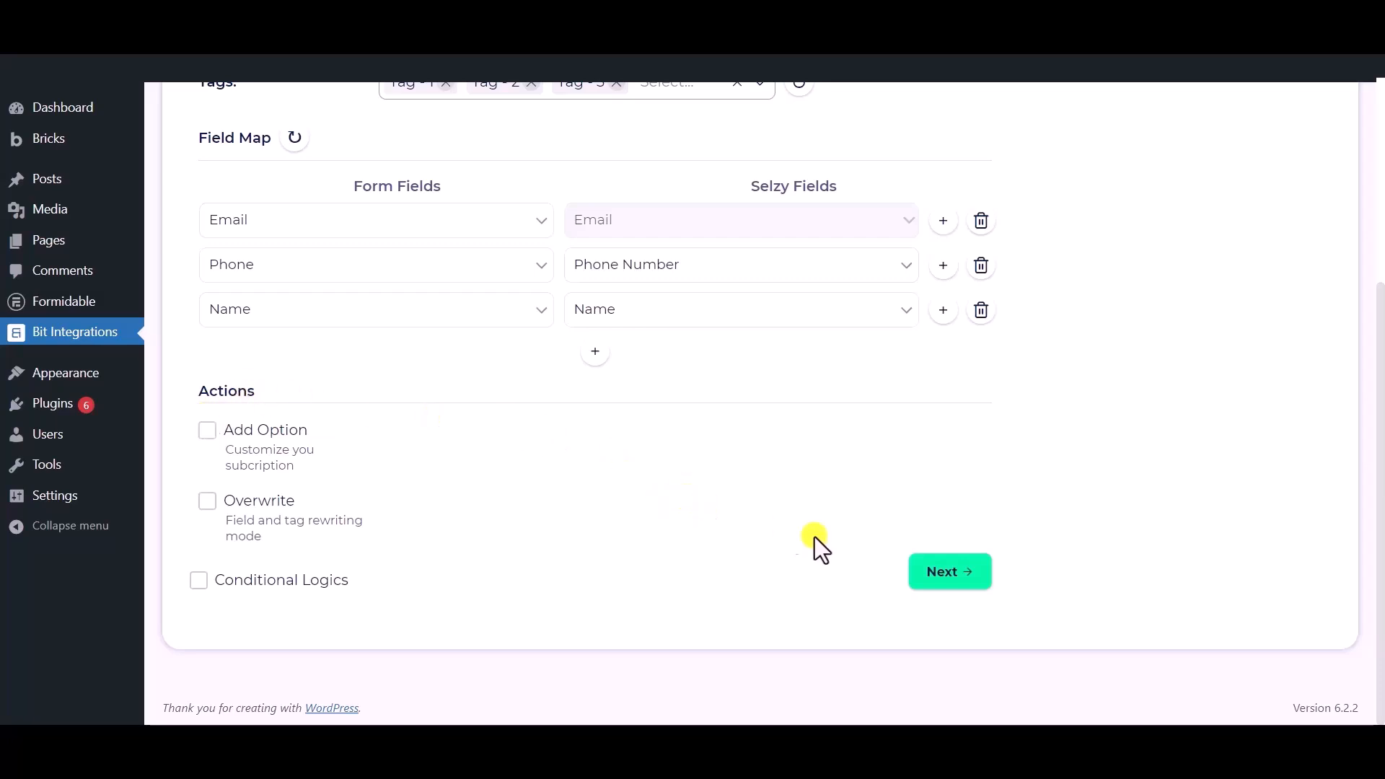
left_click(199, 580)
Disable Conditional Logics and finish and save the Spectra-to-Selzy integration.
scroll(201, 598, "down", 2)
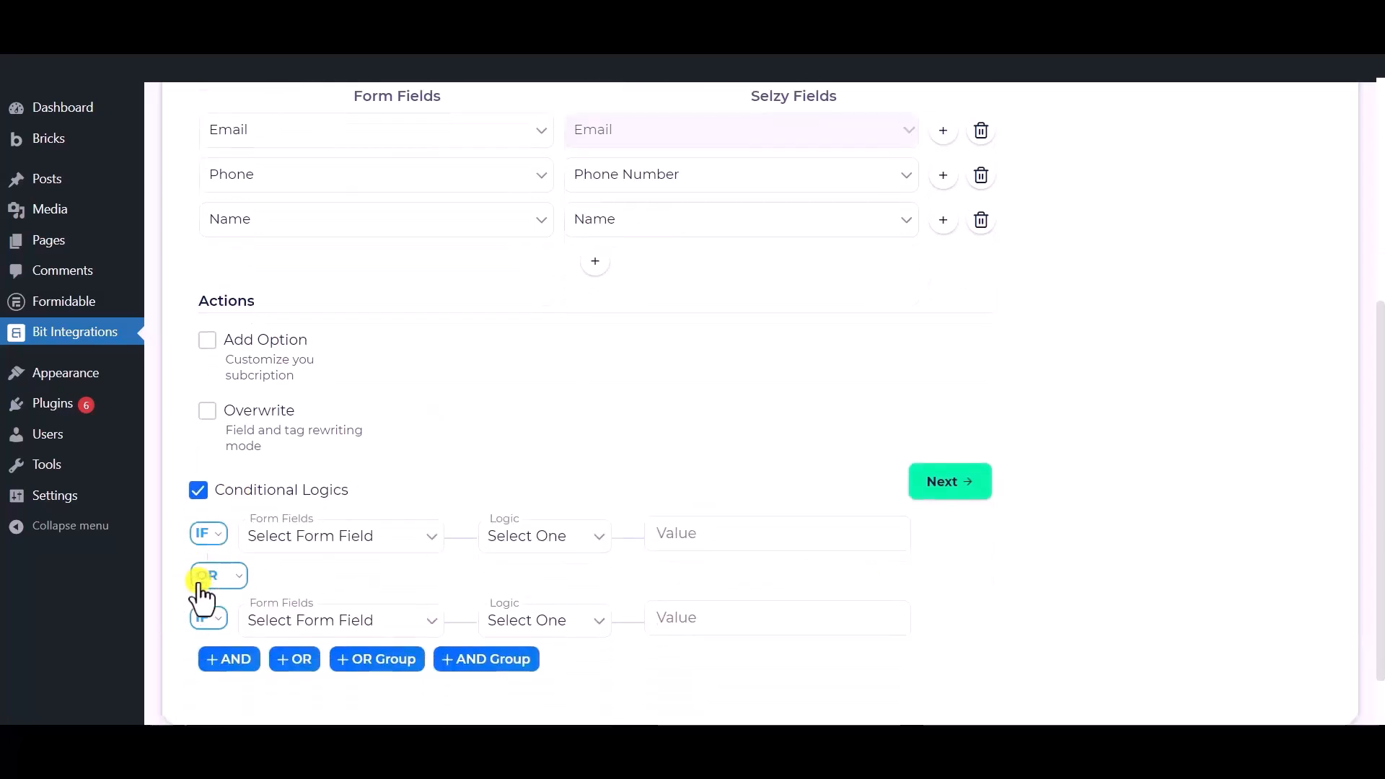
left_click(199, 491)
left_click(941, 573)
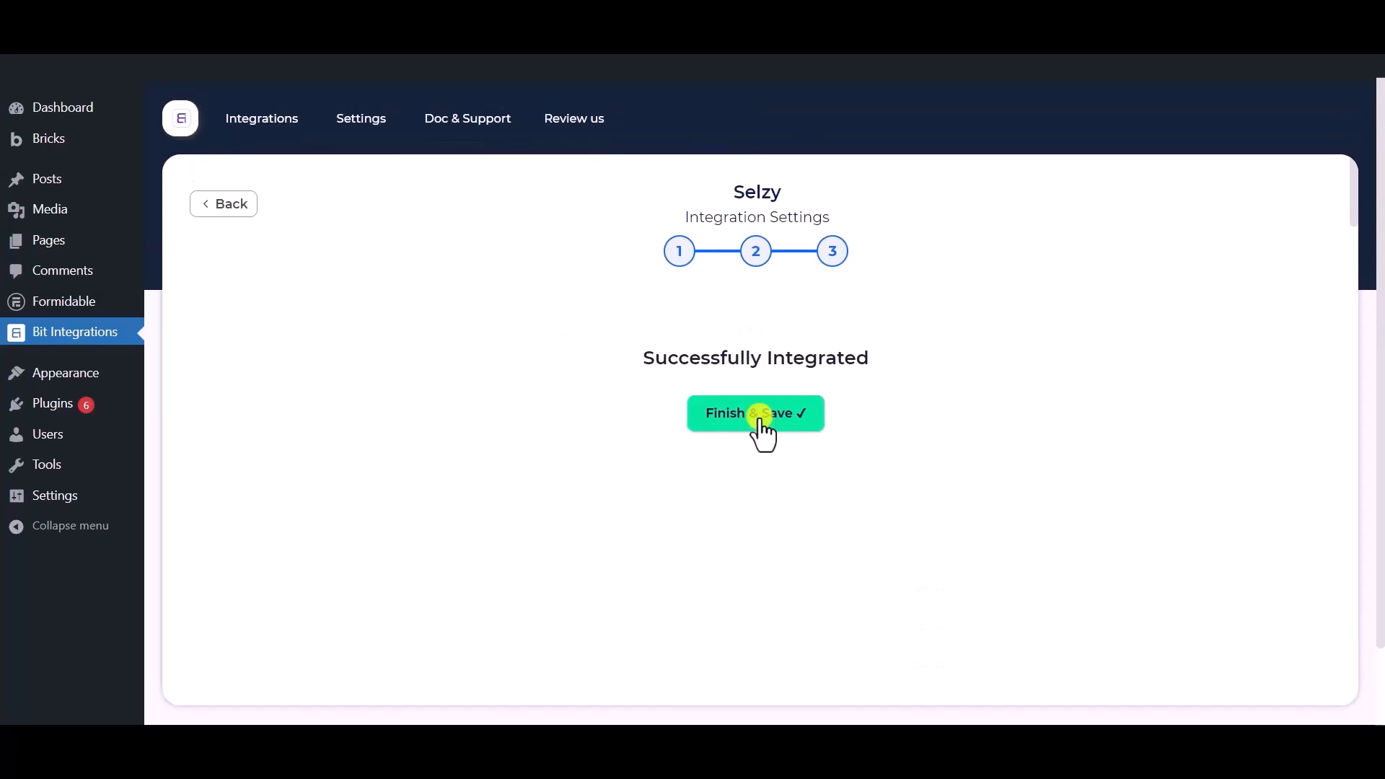
left_click(761, 426)
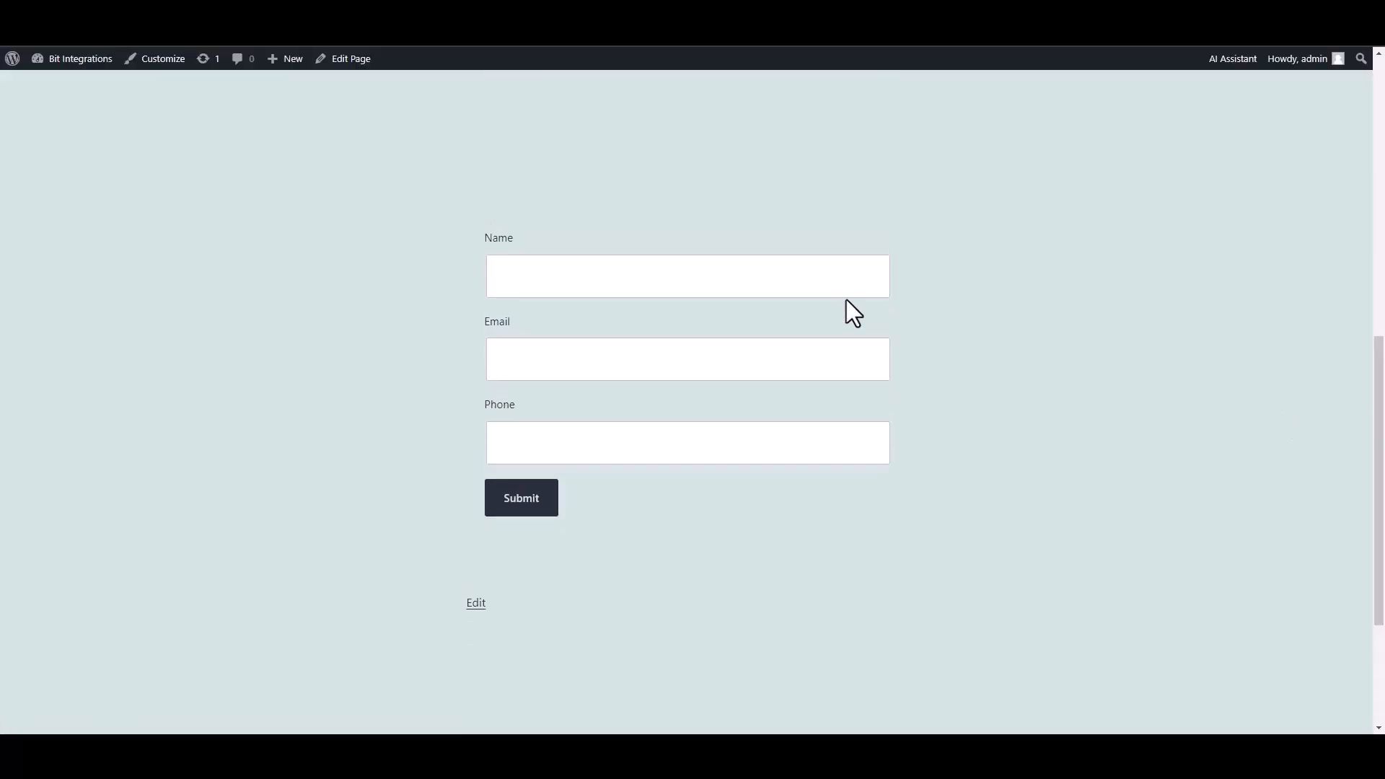
Submit a test form entry named 'Bit Integrations' with a support e-mail and phone number.
left_click(817, 282)
type("Bit Integrations")
left_click(789, 343)
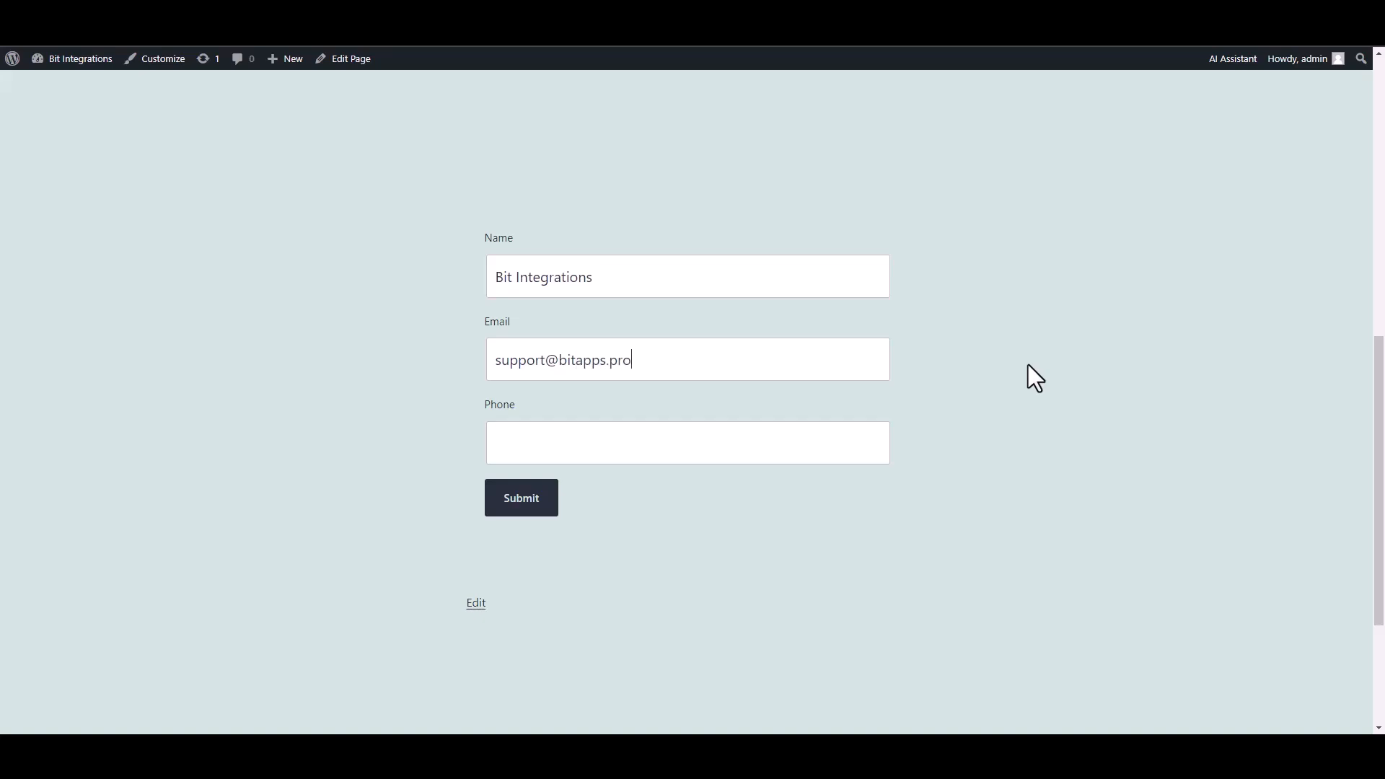
left_click(898, 442)
type("444555666")
key("Tab")
key("Return")
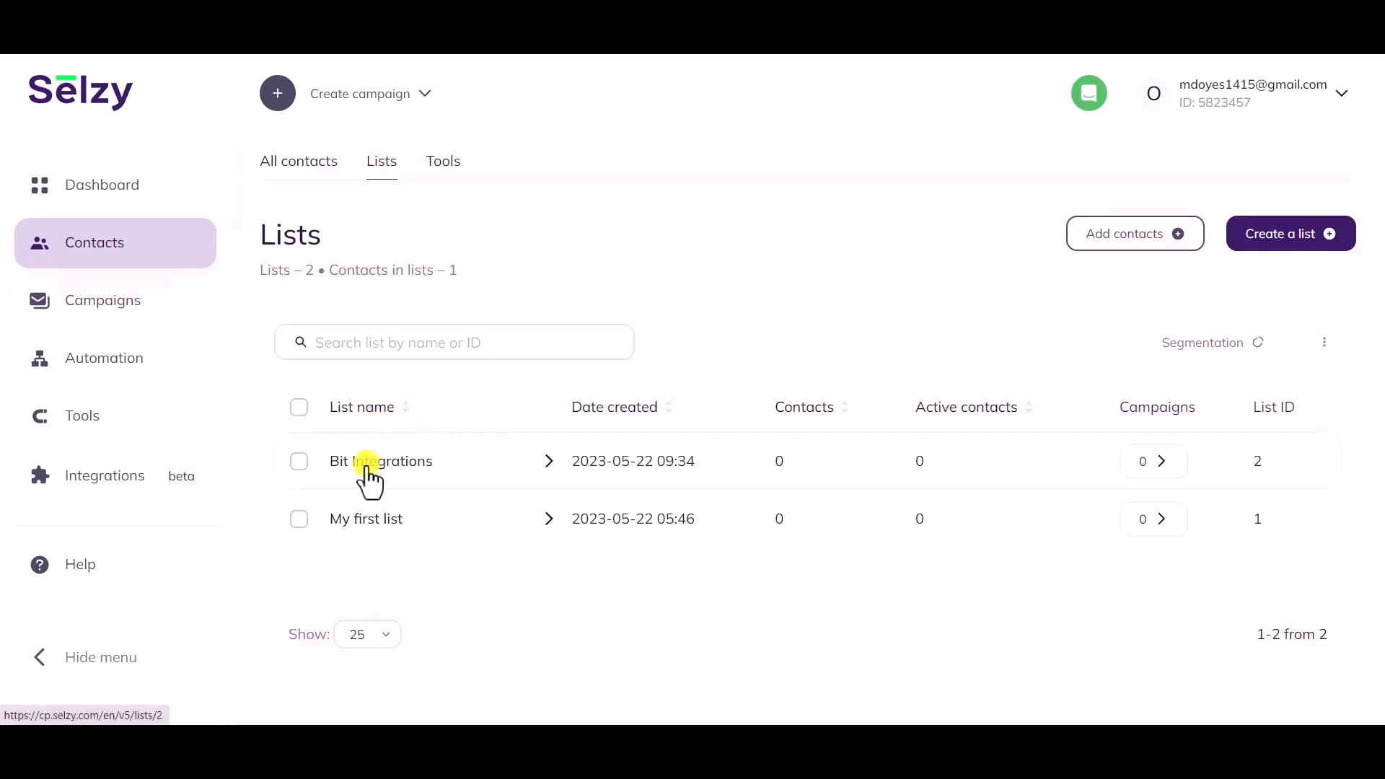
Open the test contact from the Bit Integrations list and check its saved name.
left_click(365, 465)
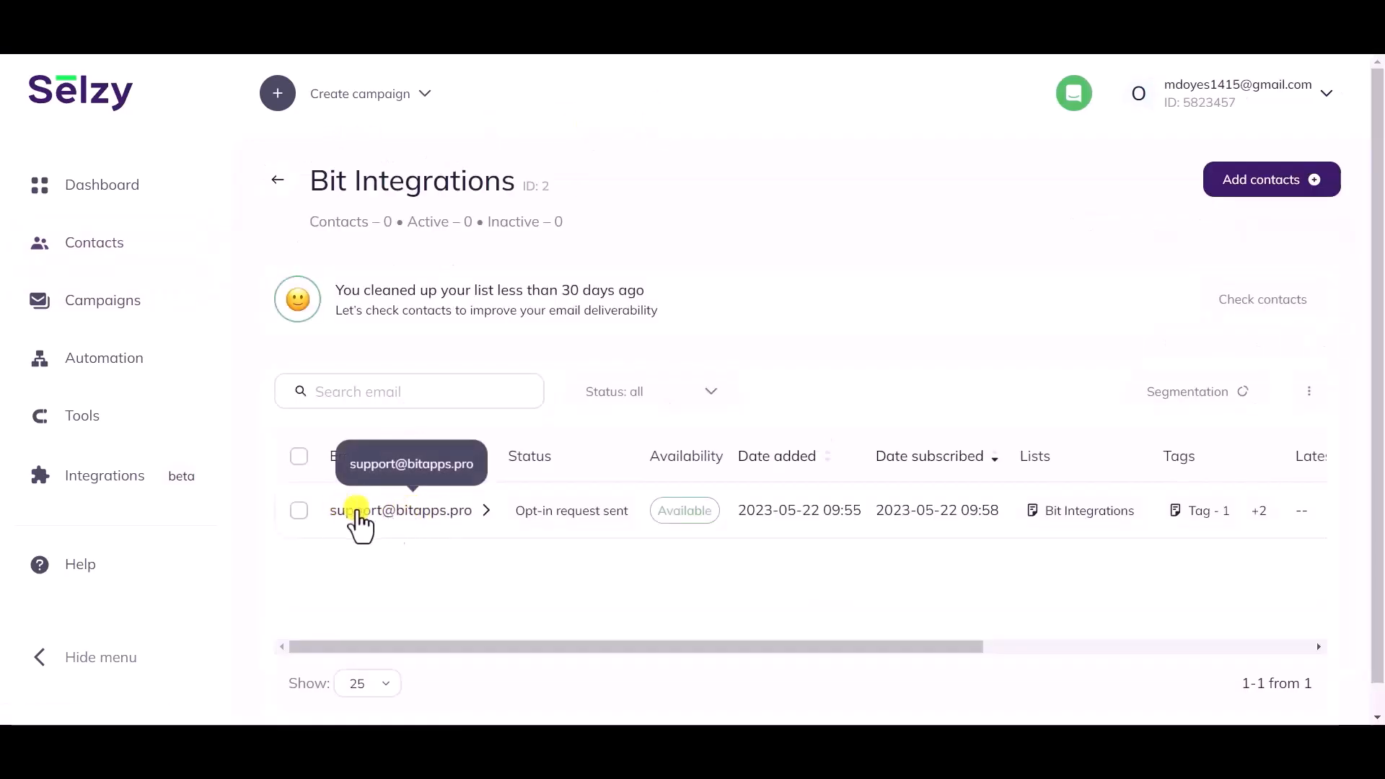
left_click(434, 513)
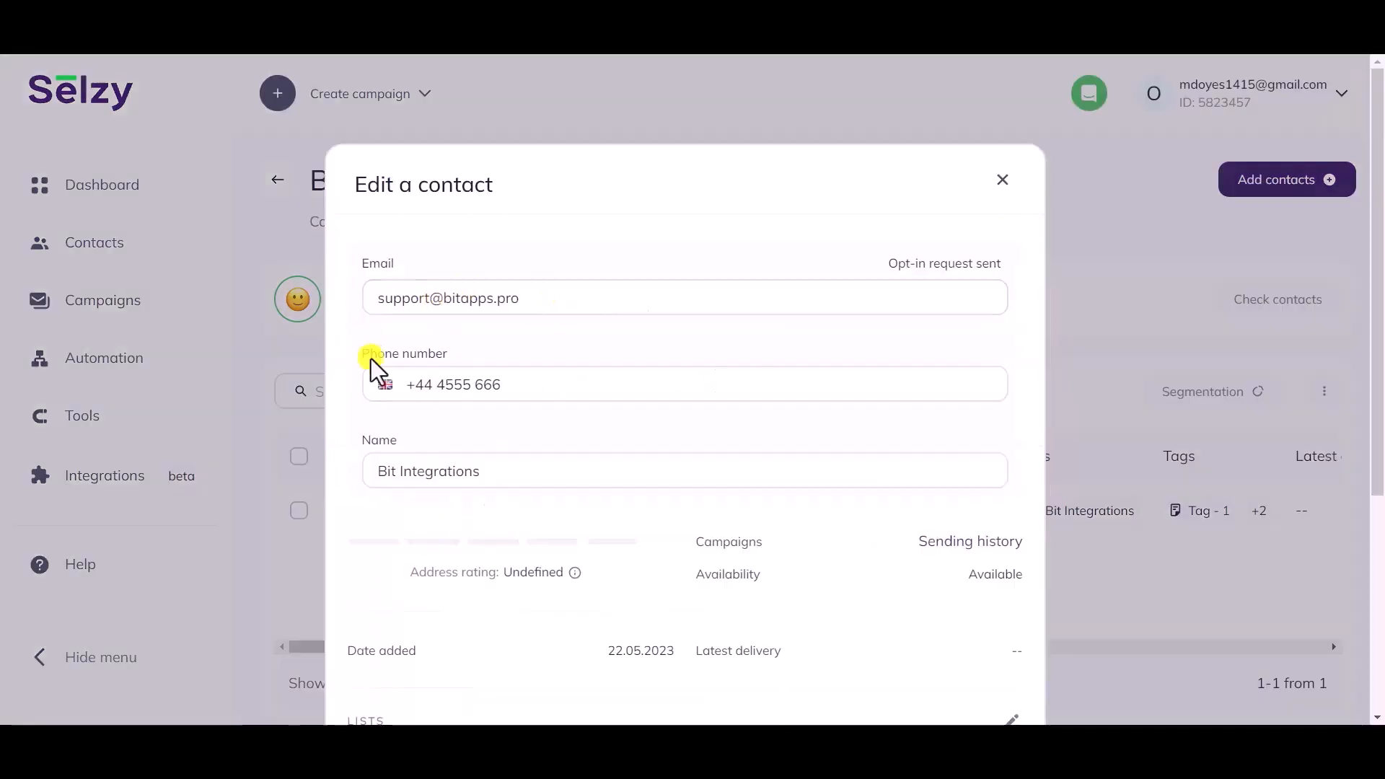
scroll(565, 393, "down", 2)
left_click_drag(565, 393, 362, 381)
Confirm the contact's Bit Integrations list membership and its tags Tag - 1, Tag - 2 and Tag - 3.
left_click(404, 430)
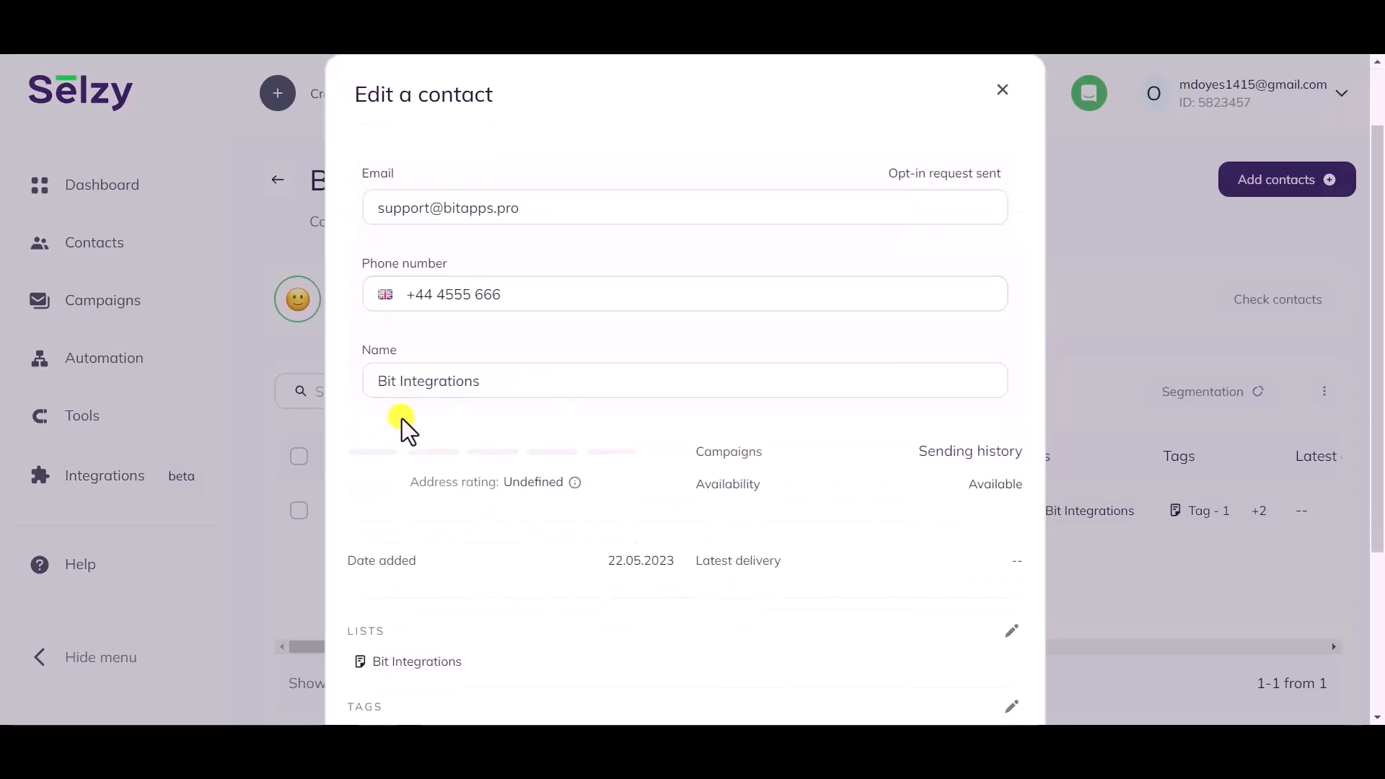
scroll(403, 427, "down", 5)
left_click_drag(464, 413, 342, 378)
left_click_drag(415, 490, 352, 491)
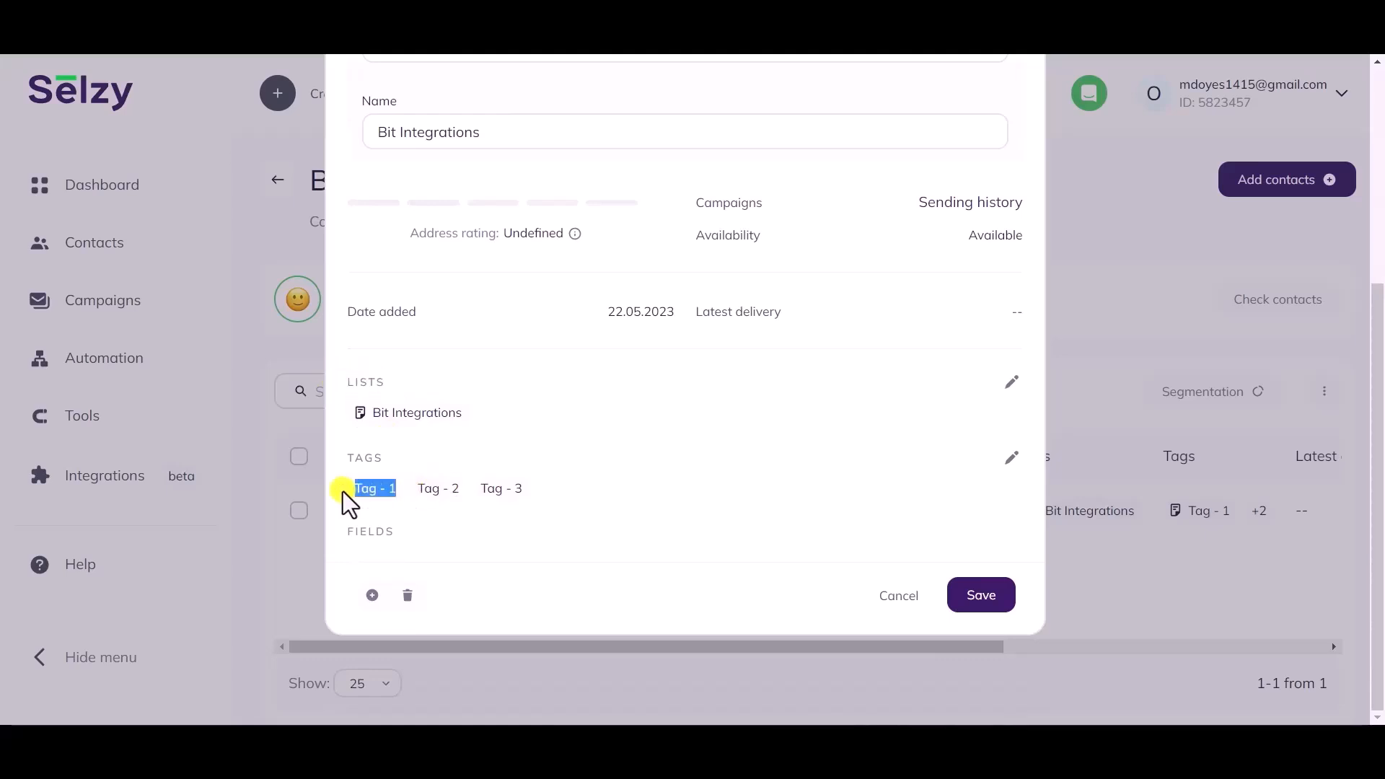
left_click_drag(460, 491, 422, 490)
left_click_drag(535, 492, 479, 495)
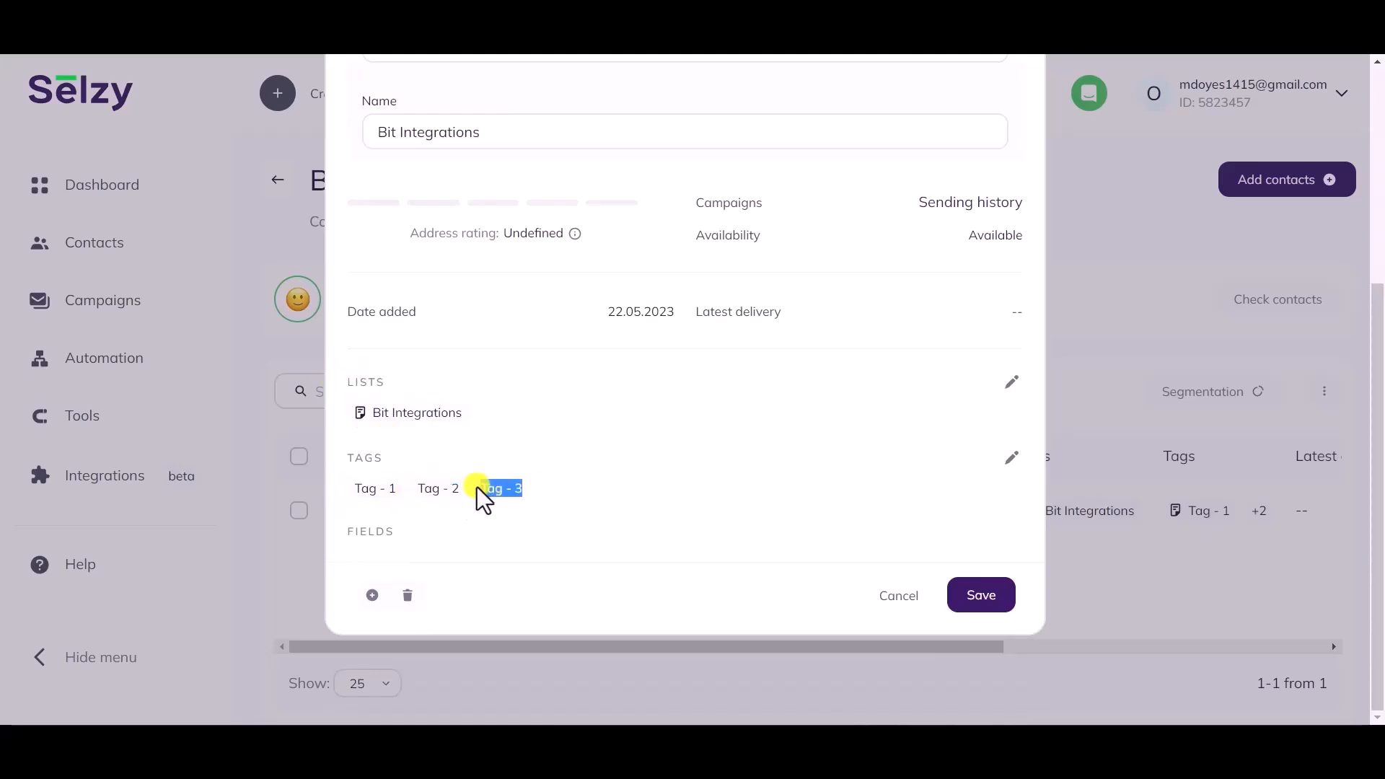